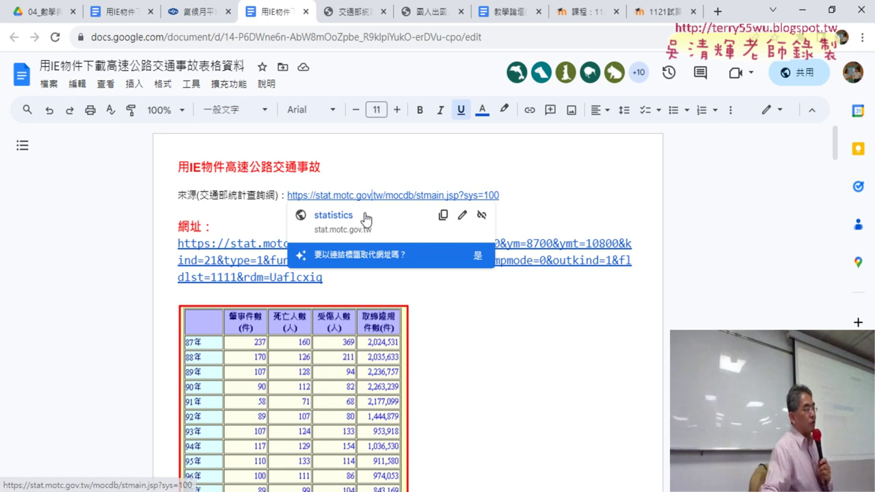
Open the stat.motc.gov.tw statistics site and scroll its category table to the 觀光 datasets.
{"action": "left_click", "coordinate": [338, 216]}
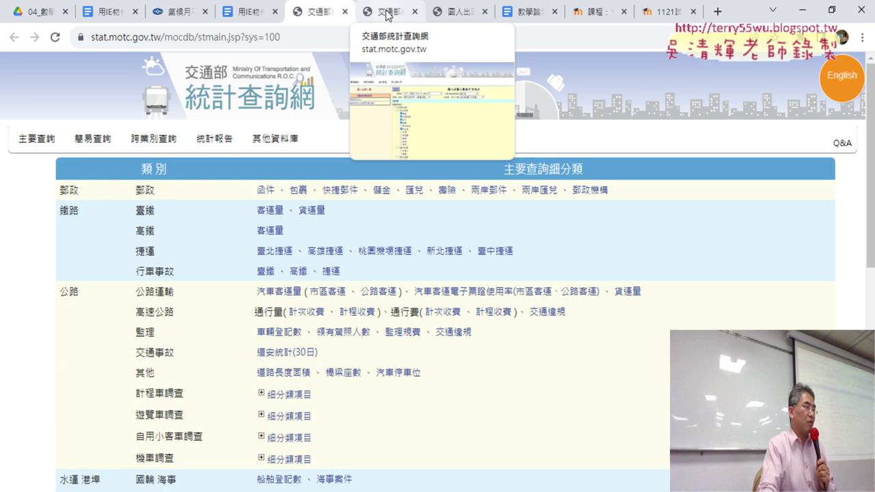
{"action": "scroll", "coordinate": [593, 313], "scroll_direction": "down", "scroll_amount": 4}
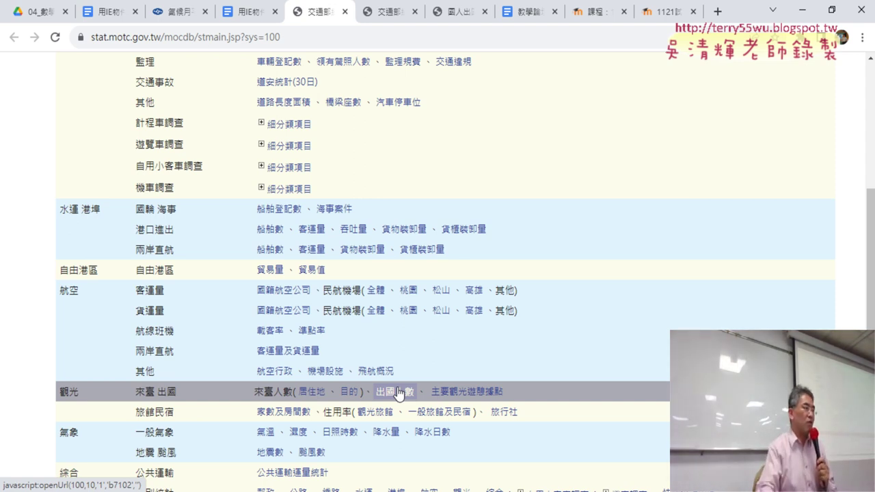
Review the 國人出國人數按目的地分 query form and its checked destinations.
{"action": "left_click", "coordinate": [387, 19]}
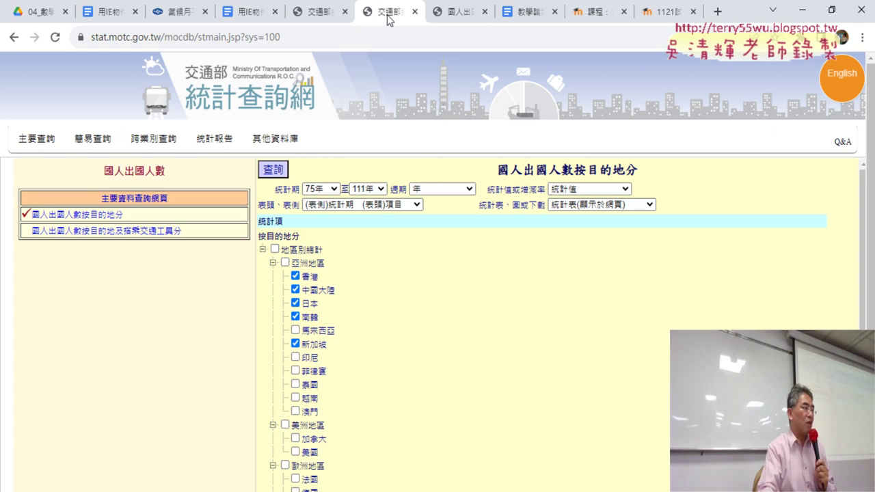
{"action": "scroll", "coordinate": [419, 259], "scroll_direction": "down", "scroll_amount": 3}
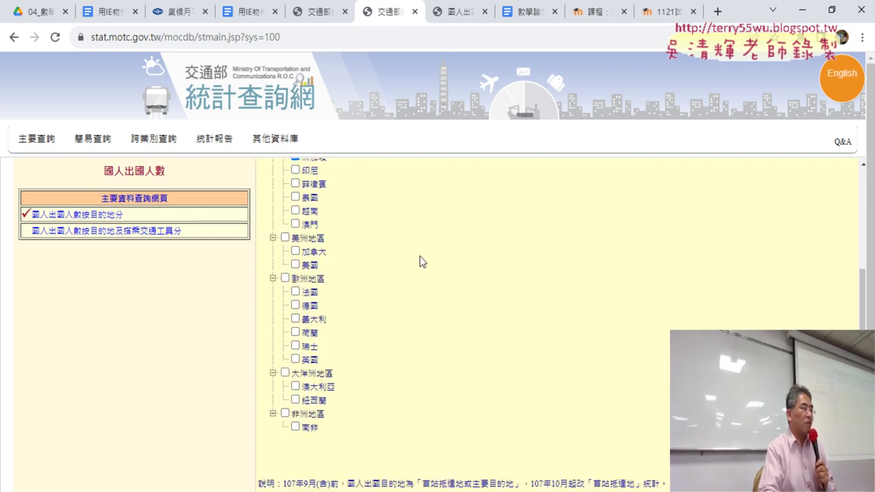
{"action": "scroll", "coordinate": [420, 260], "scroll_direction": "up", "scroll_amount": 2}
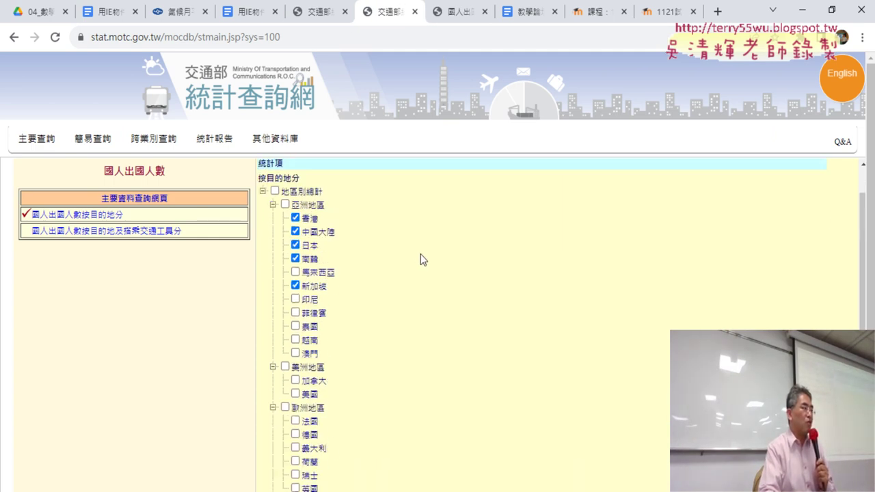
{"action": "scroll", "coordinate": [420, 257], "scroll_direction": "up", "scroll_amount": 1}
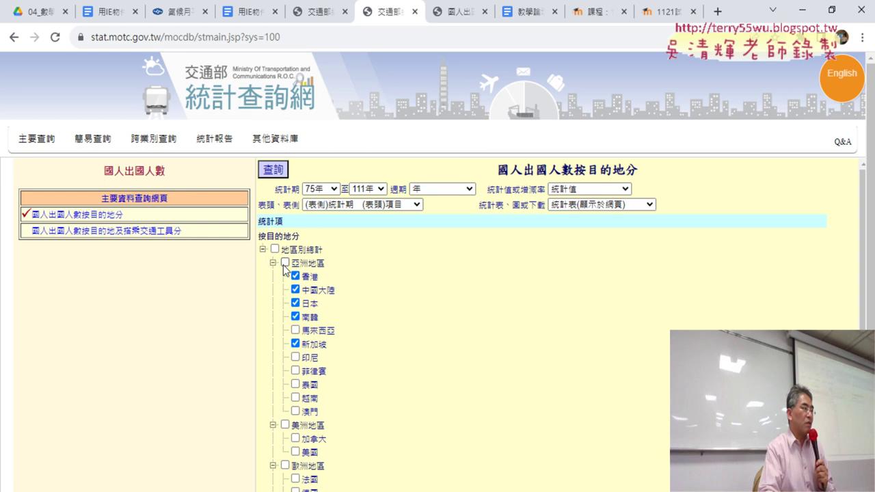
{"action": "scroll", "coordinate": [362, 295], "scroll_direction": "down", "scroll_amount": 3}
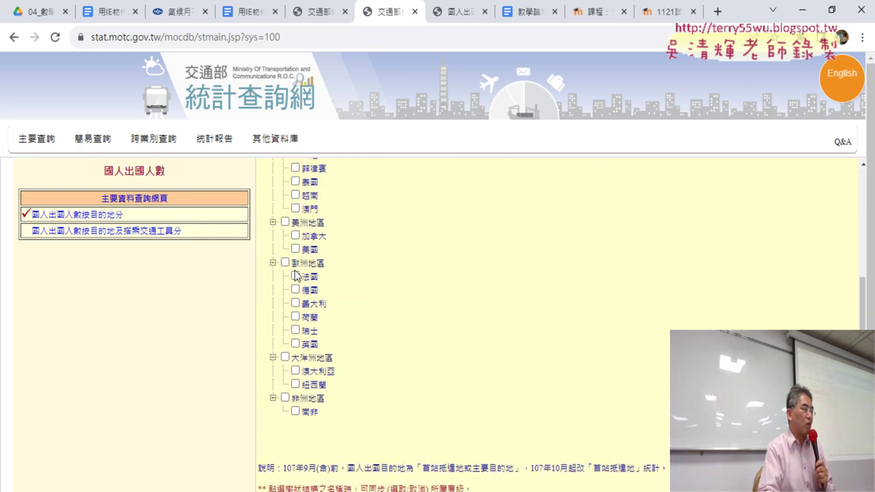
{"action": "scroll", "coordinate": [400, 316], "scroll_direction": "up", "scroll_amount": 2}
{"action": "scroll", "coordinate": [384, 316], "scroll_direction": "up", "scroll_amount": 1}
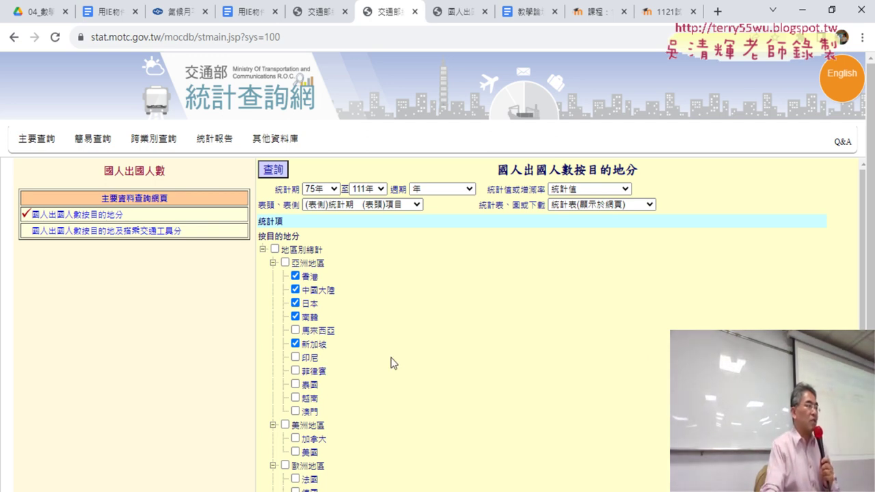
Check the 週期 options, then copy the address of the yearly five-destination results table.
{"action": "left_click", "coordinate": [466, 189]}
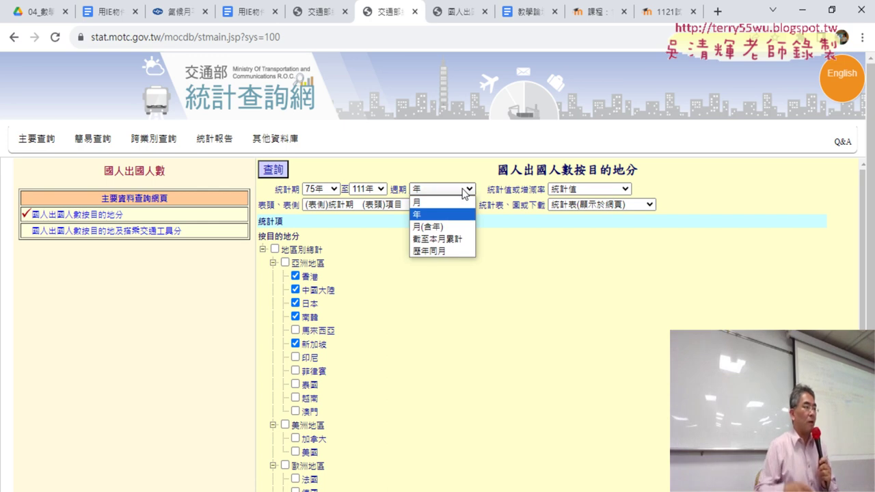
{"action": "left_click", "coordinate": [470, 14]}
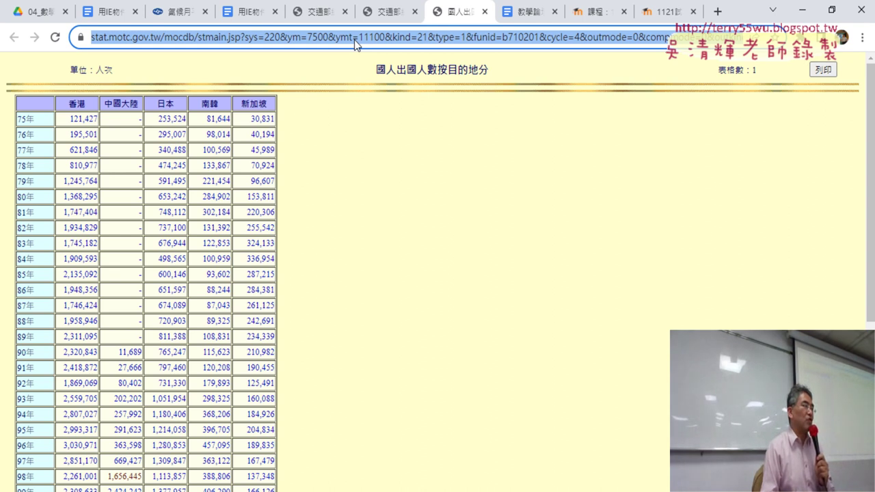
{"action": "right_click", "coordinate": [354, 41]}
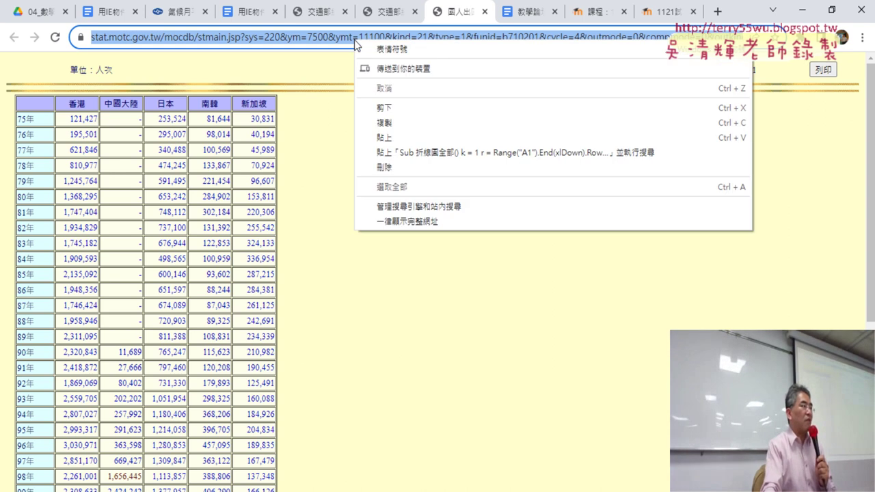
{"action": "left_click", "coordinate": [389, 126]}
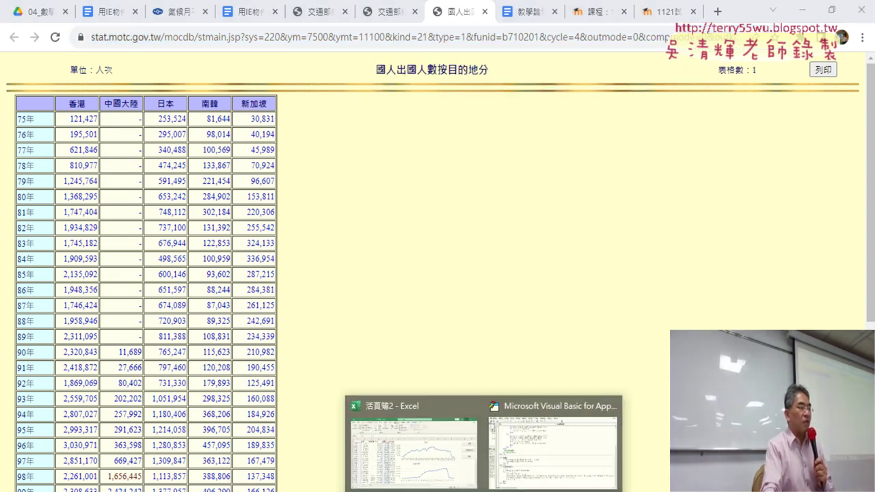
Replace the old URL in the 下載 macro's ie.Navigate line with the copied results address, then return to Excel.
{"action": "left_click", "coordinate": [531, 451]}
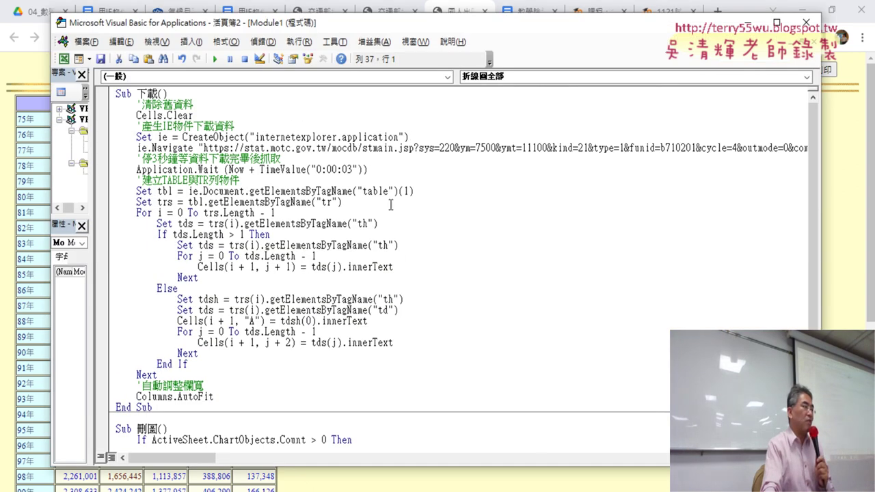
{"action": "left_click_drag", "start_coordinate": [205, 146], "coordinate": [813, 142]}
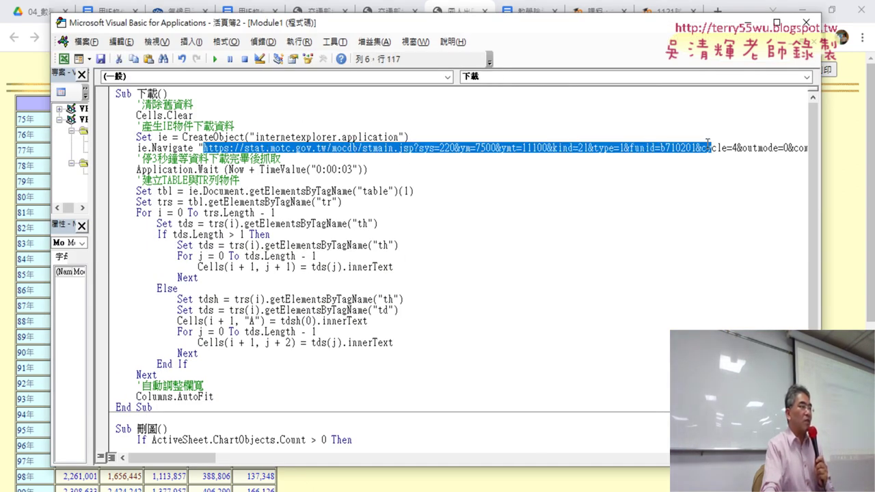
{"action": "key", "text": "Delete"}
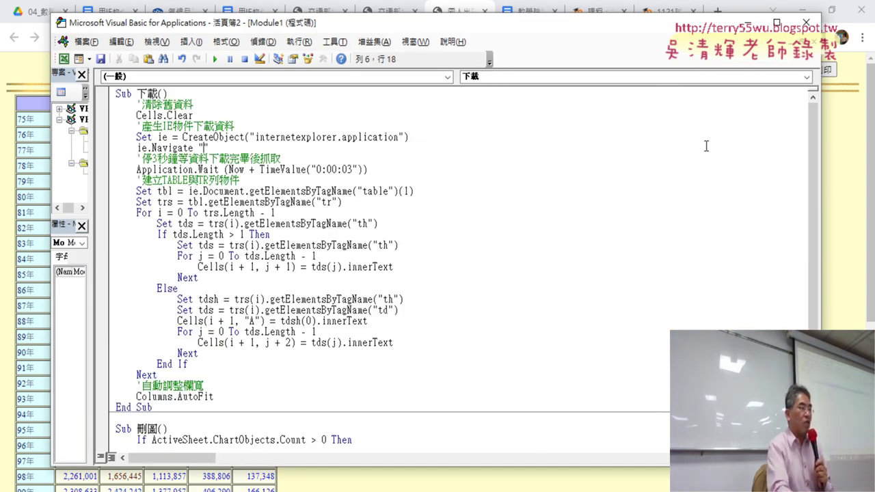
{"action": "key", "text": "ctrl+v"}
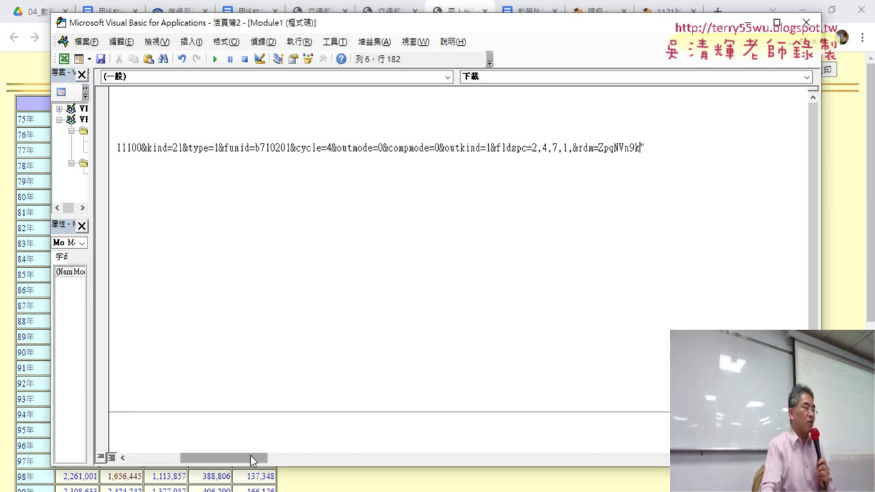
{"action": "left_click_drag", "start_coordinate": [241, 457], "coordinate": [188, 457]}
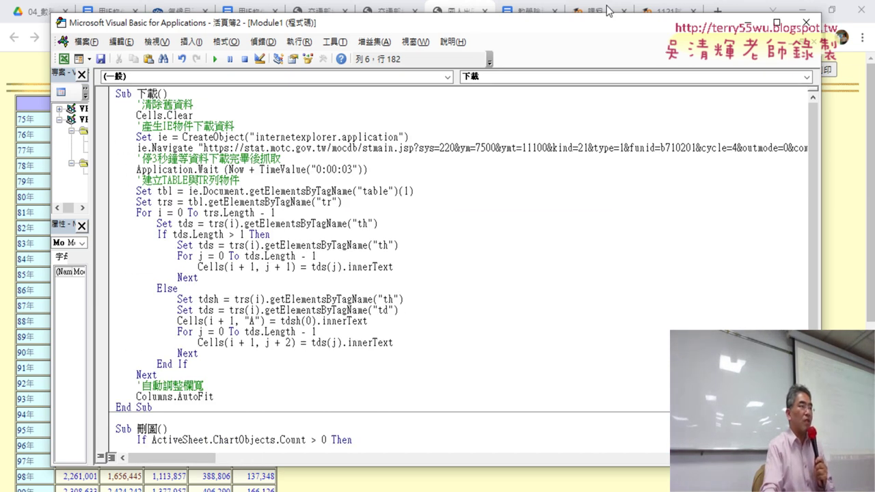
{"action": "left_click", "coordinate": [803, 9]}
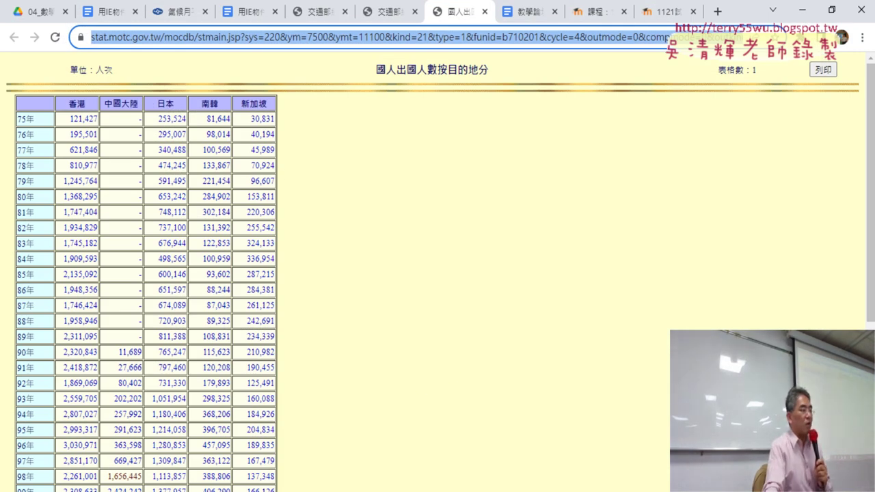
{"action": "left_click", "coordinate": [437, 454]}
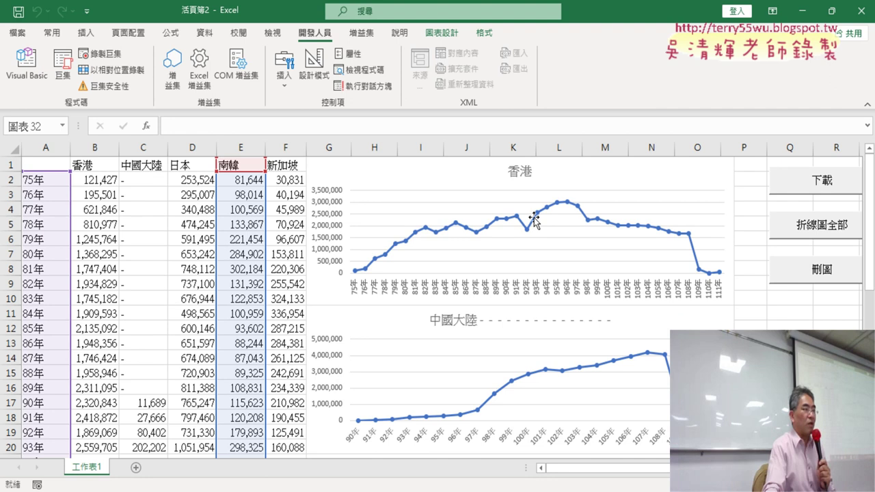
Delete the existing charts and rerun the 下載 macro, debugging when it errors.
{"action": "left_click", "coordinate": [822, 270]}
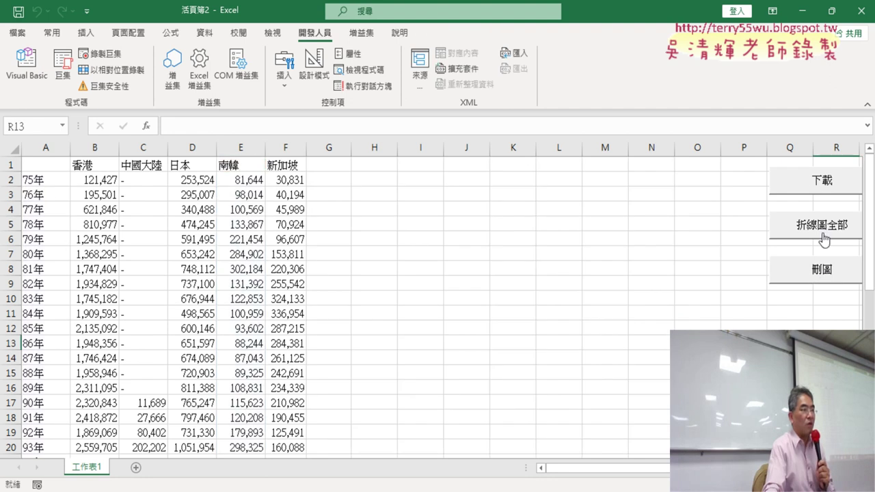
{"action": "left_click", "coordinate": [811, 186]}
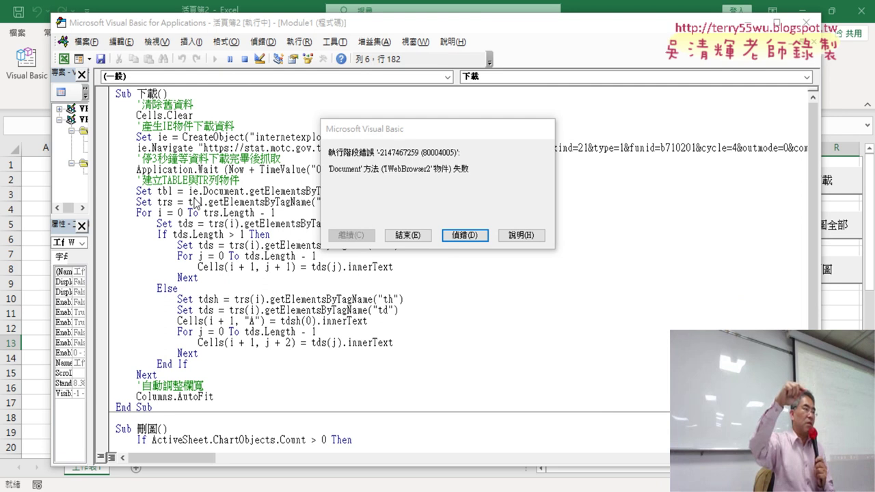
{"action": "left_click", "coordinate": [464, 234]}
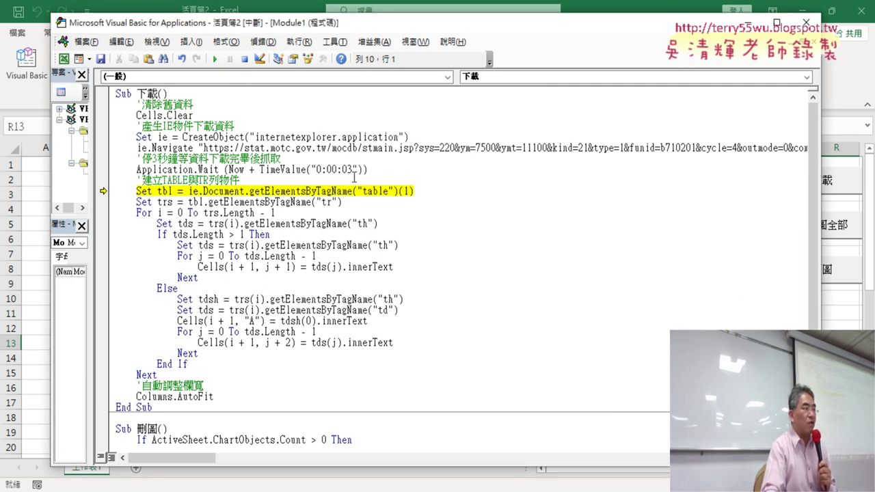
Reset the run and change the Application.Wait value from "0:00:03" to "0:00:05".
{"action": "left_click_drag", "start_coordinate": [346, 169], "coordinate": [350, 169]}
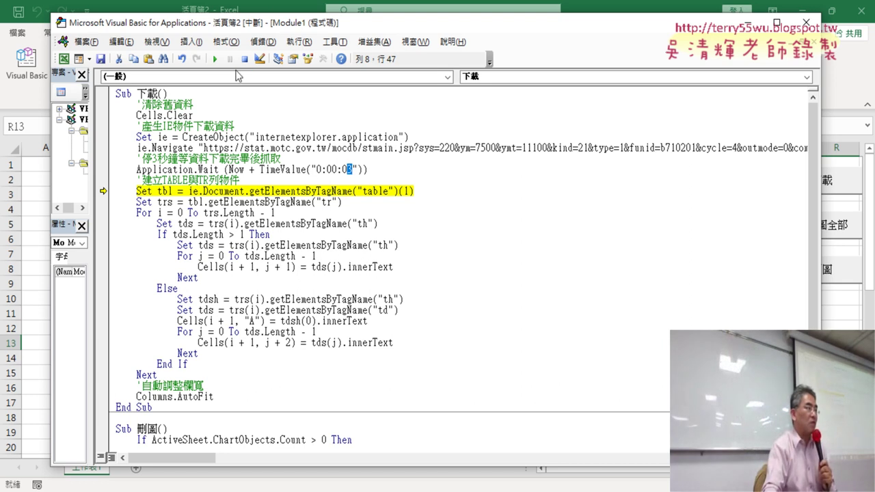
{"action": "left_click", "coordinate": [244, 59]}
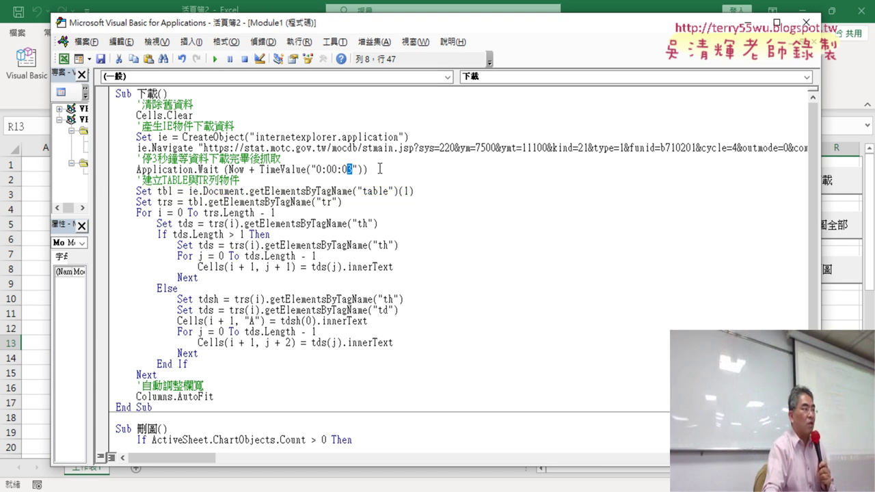
{"action": "type", "text": "5"}
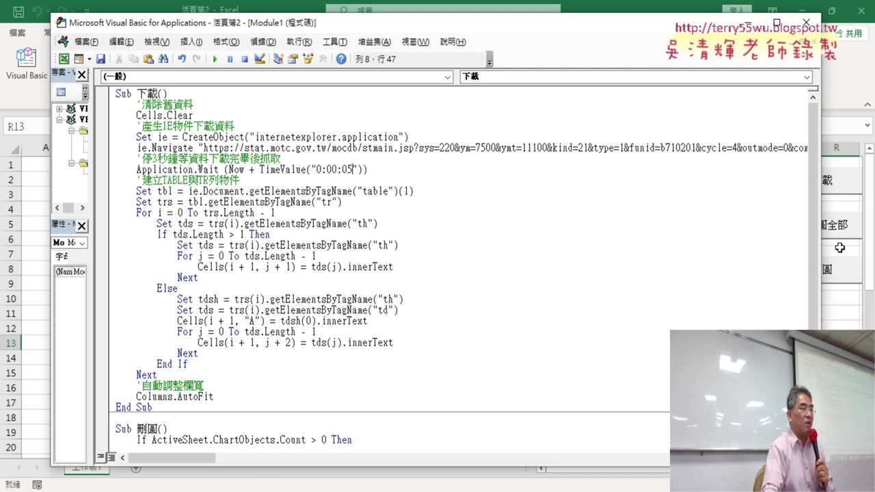
{"action": "left_click_drag", "start_coordinate": [824, 246], "coordinate": [729, 246]}
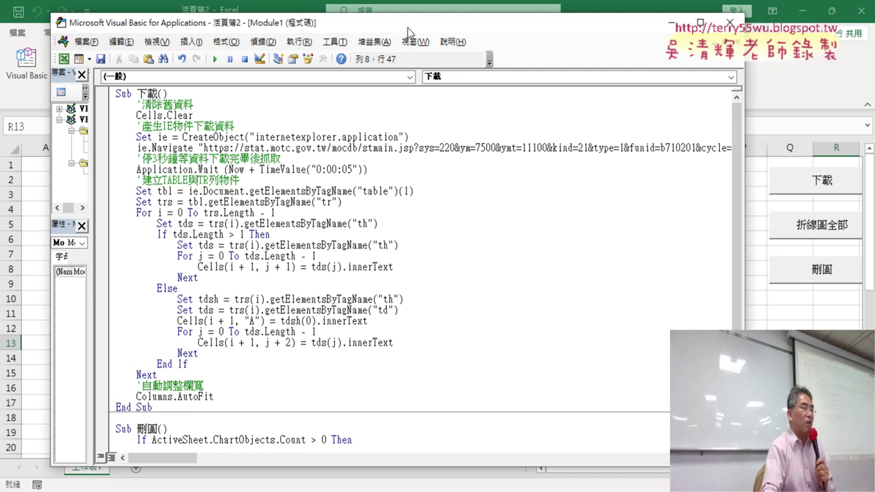
{"action": "left_click_drag", "start_coordinate": [407, 27], "coordinate": [527, 31]}
{"action": "left_click_drag", "start_coordinate": [478, 176], "coordinate": [474, 179]}
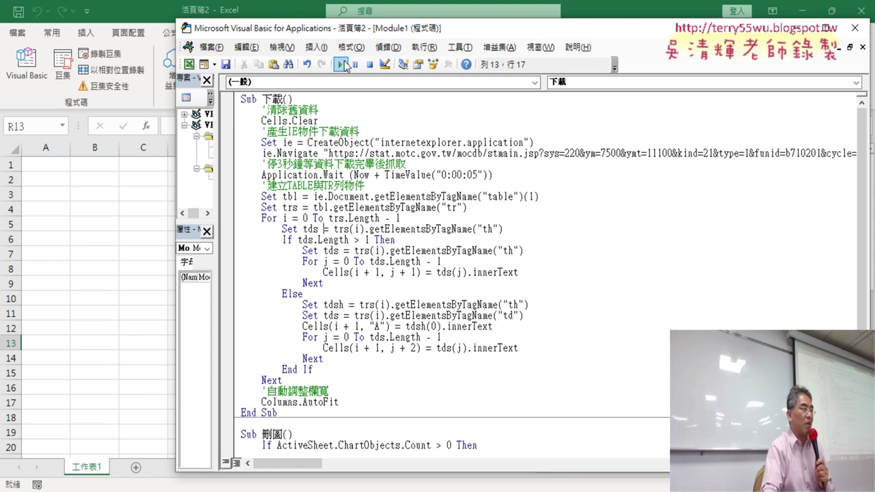
{"action": "left_click", "coordinate": [100, 227]}
{"action": "left_click", "coordinate": [796, 181]}
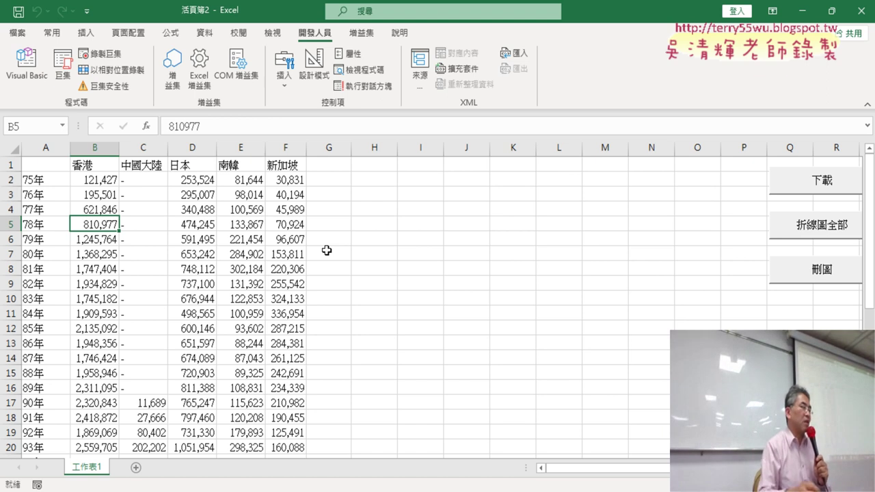
{"action": "left_click", "coordinate": [38, 180]}
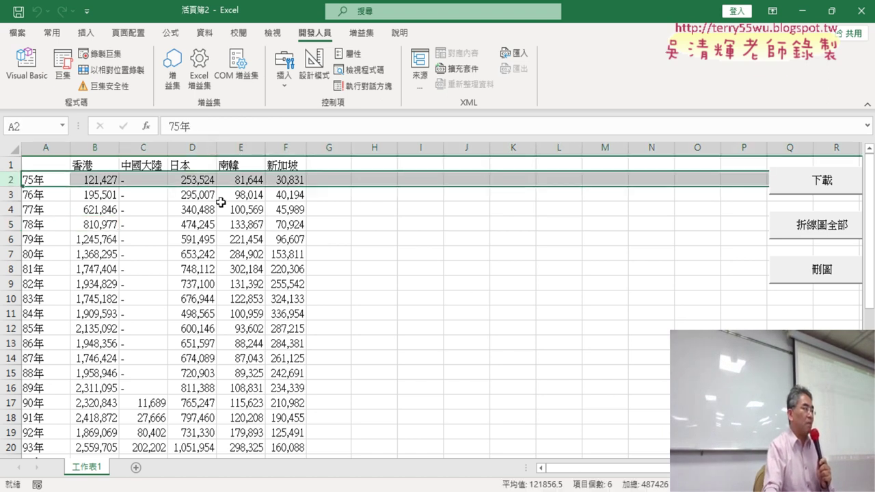
{"action": "left_click", "coordinate": [10, 402]}
{"action": "left_click", "coordinate": [146, 148]}
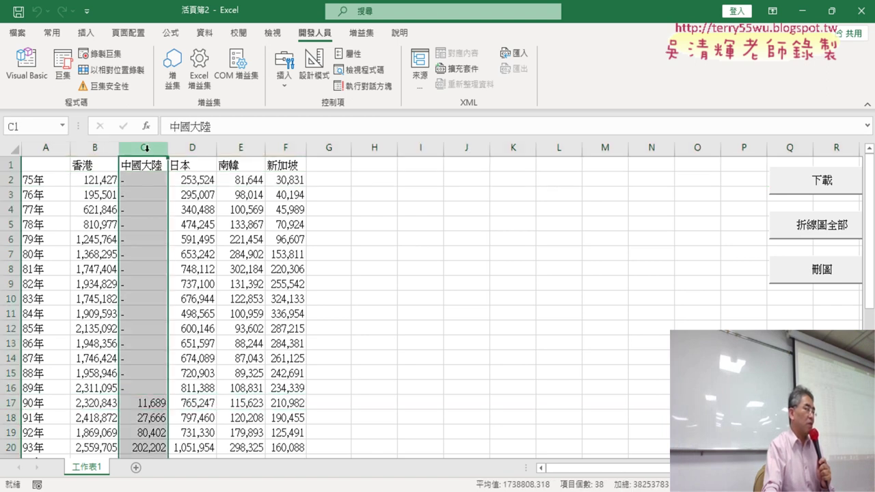
{"action": "left_click", "coordinate": [140, 402]}
{"action": "scroll", "coordinate": [156, 395], "scroll_direction": "down", "scroll_amount": 2}
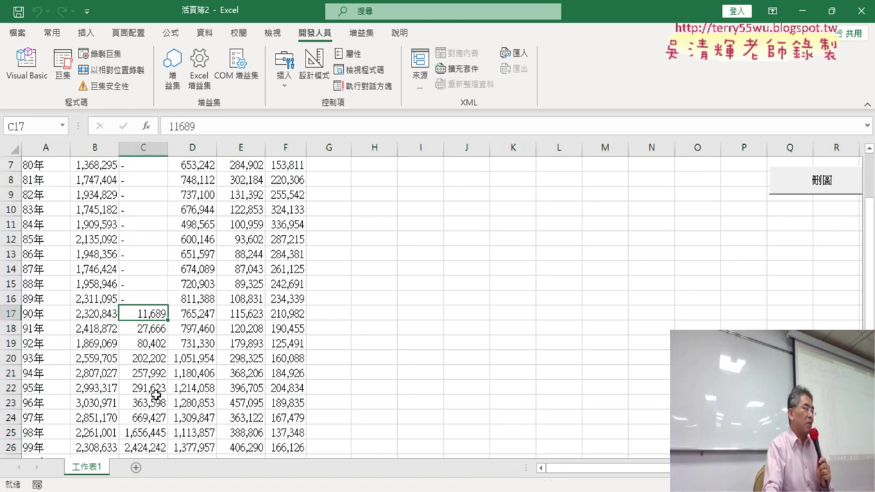
{"action": "scroll", "coordinate": [155, 388], "scroll_direction": "down", "scroll_amount": 2}
{"action": "scroll", "coordinate": [152, 385], "scroll_direction": "down", "scroll_amount": 2}
{"action": "scroll", "coordinate": [152, 385], "scroll_direction": "down", "scroll_amount": 2}
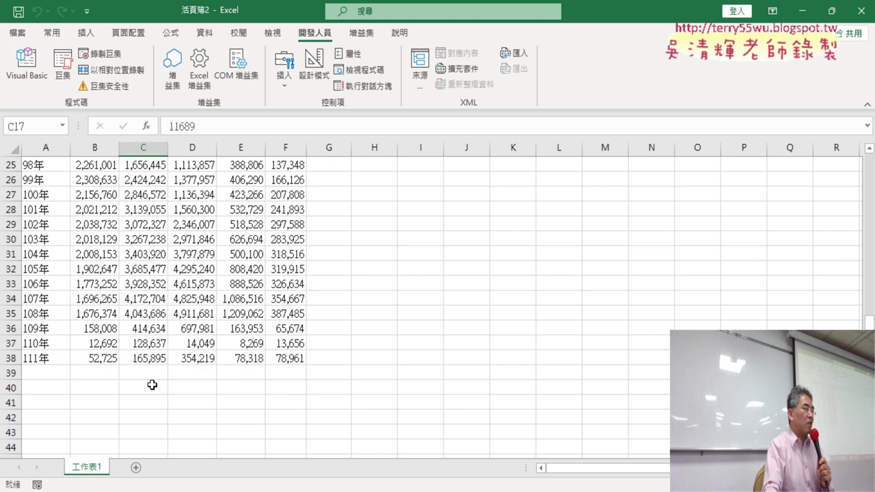
{"action": "left_click", "coordinate": [9, 328]}
{"action": "left_click_drag", "start_coordinate": [3, 313], "coordinate": [3, 329]}
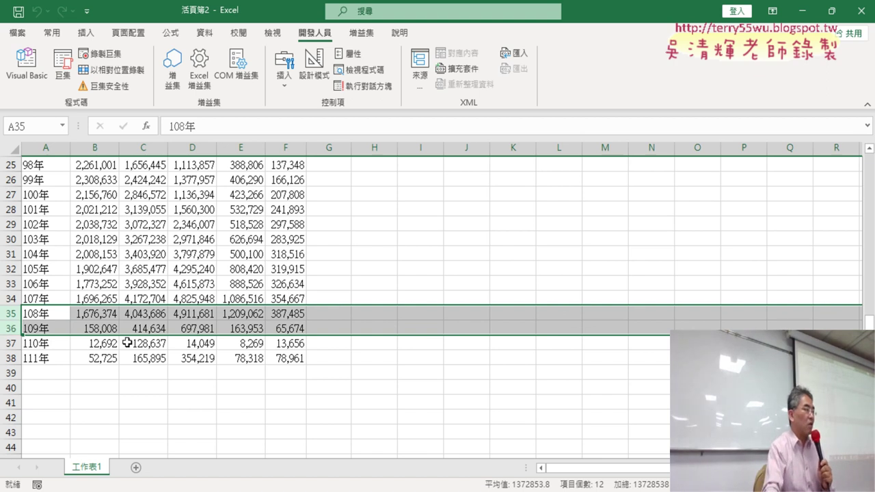
{"action": "left_click", "coordinate": [226, 313]}
{"action": "scroll", "coordinate": [232, 313], "scroll_direction": "up", "scroll_amount": 6}
{"action": "scroll", "coordinate": [272, 323], "scroll_direction": "up", "scroll_amount": 2}
{"action": "scroll", "coordinate": [238, 248], "scroll_direction": "down", "scroll_amount": 4}
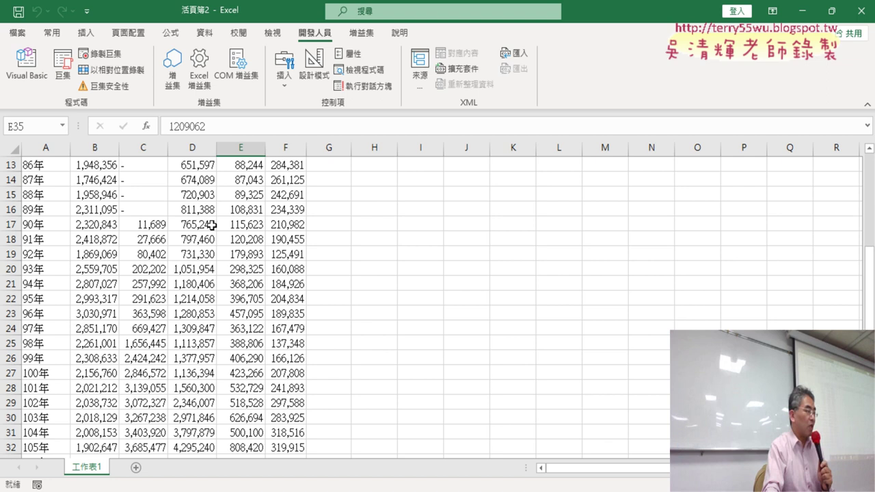
{"action": "scroll", "coordinate": [225, 247], "scroll_direction": "down", "scroll_amount": 4}
{"action": "left_click", "coordinate": [187, 315]}
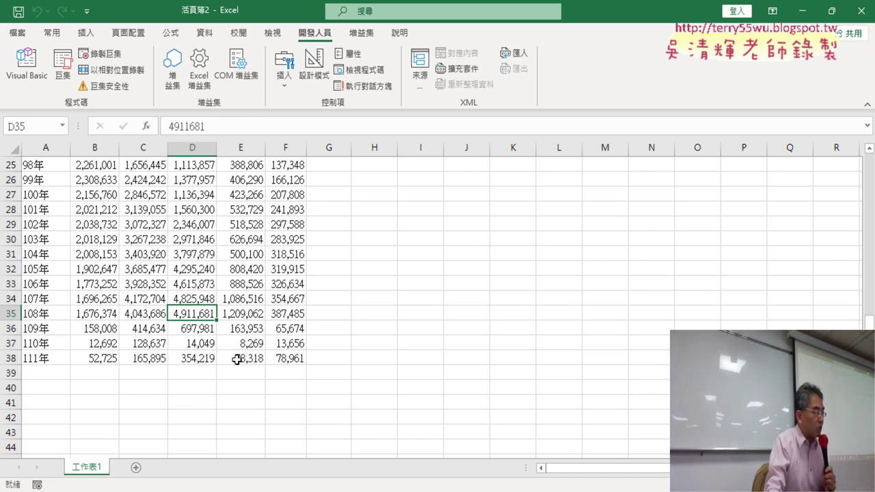
{"action": "left_click_drag", "start_coordinate": [196, 327], "coordinate": [194, 358]}
{"action": "left_click", "coordinate": [191, 313]}
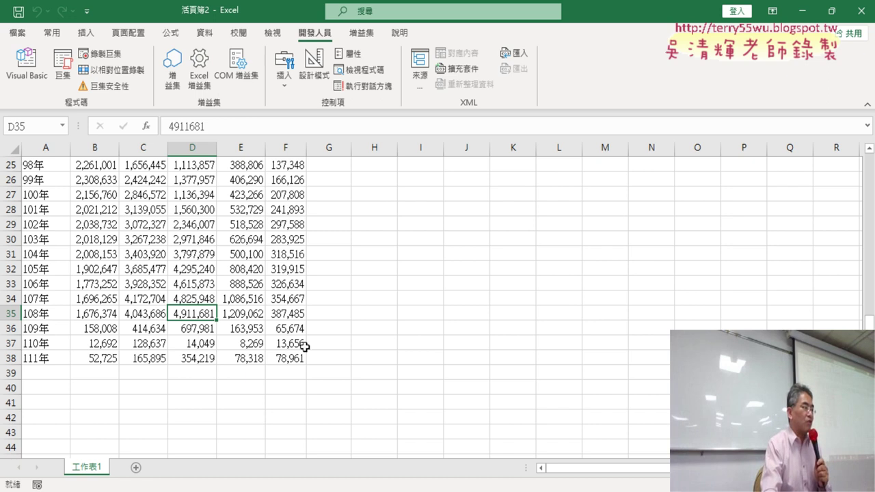
{"action": "scroll", "coordinate": [299, 349], "scroll_direction": "up", "scroll_amount": 5}
{"action": "scroll", "coordinate": [303, 351], "scroll_direction": "up", "scroll_amount": 4}
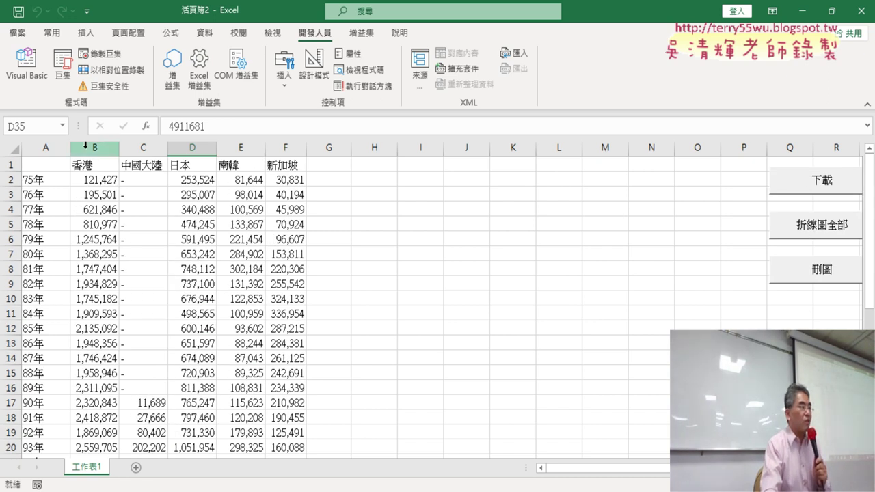
Select columns B:F, then scroll through the per-destination line charts for 75年–111年.
{"action": "left_click_drag", "start_coordinate": [85, 145], "coordinate": [274, 145]}
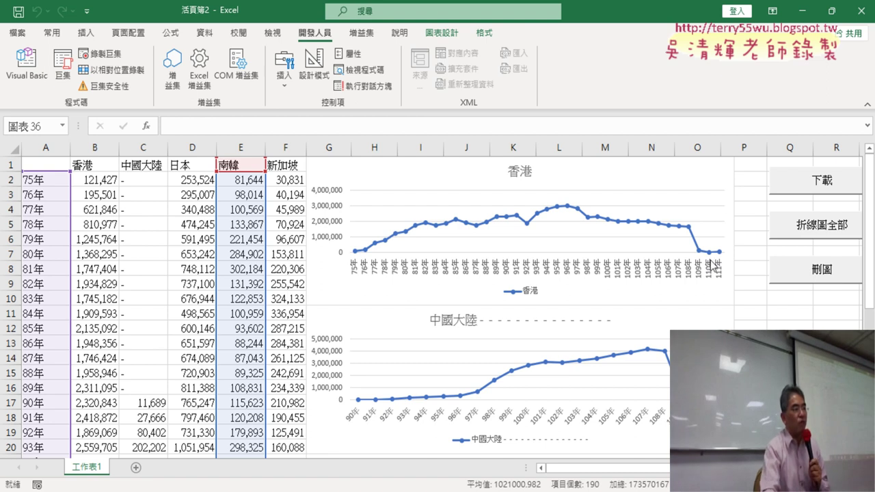
{"action": "scroll", "coordinate": [730, 273], "scroll_direction": "down", "scroll_amount": 1}
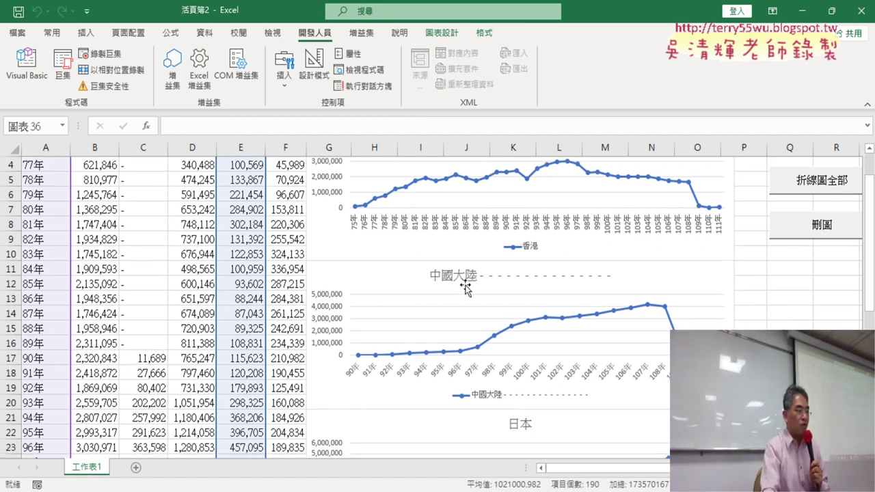
{"action": "scroll", "coordinate": [660, 379], "scroll_direction": "down", "scroll_amount": 4}
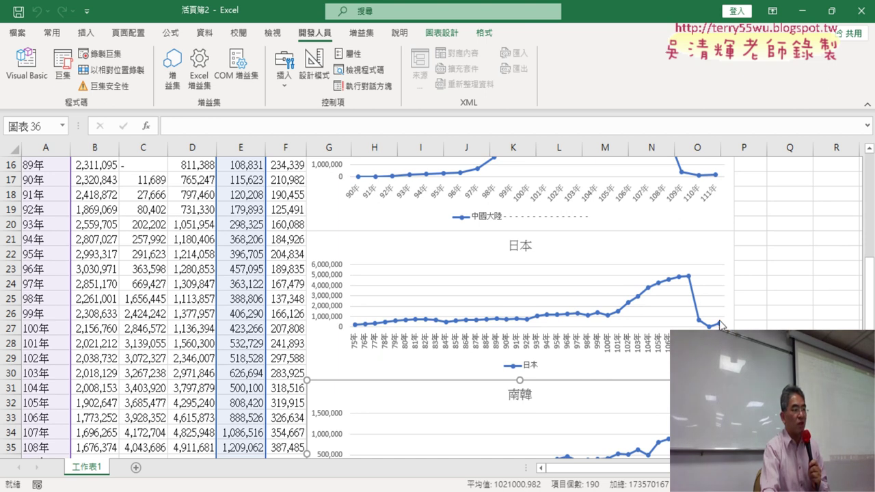
{"action": "scroll", "coordinate": [726, 287], "scroll_direction": "down", "scroll_amount": 1}
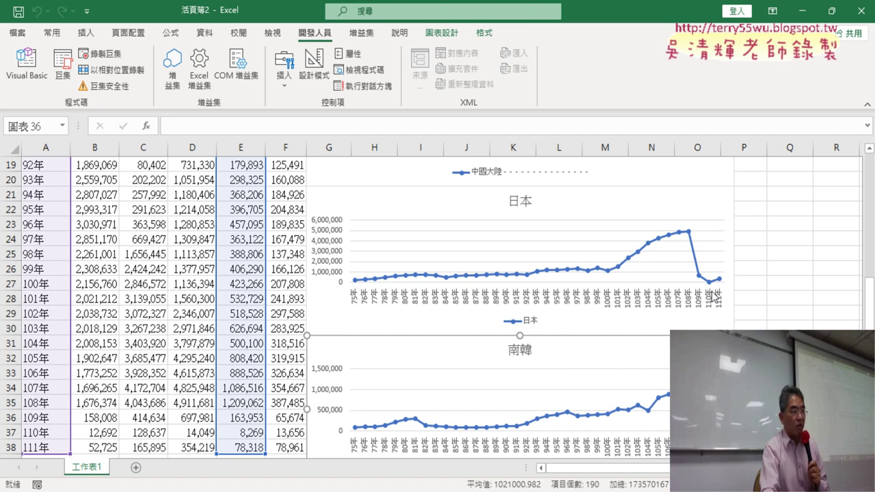
{"action": "scroll", "coordinate": [716, 295], "scroll_direction": "down", "scroll_amount": 1}
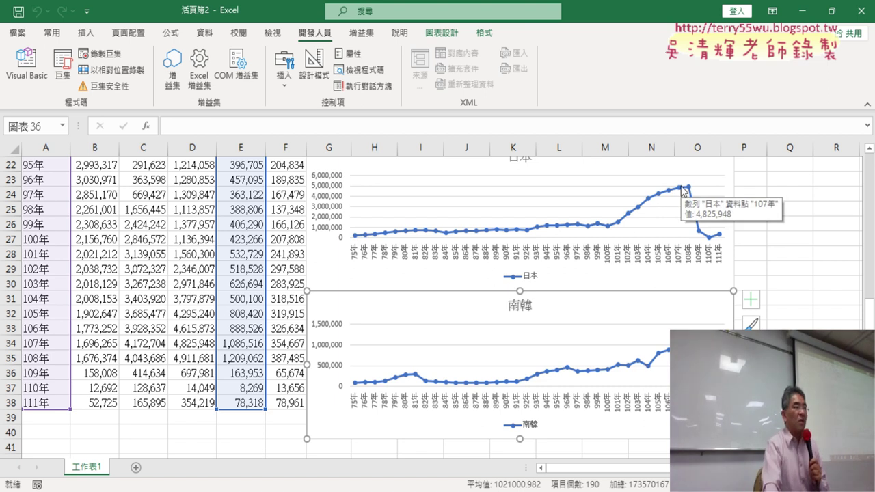
In the VBA editor, mark the 折線圖全部 expression that finds the last data row.
{"action": "left_click", "coordinate": [32, 72]}
{"action": "scroll", "coordinate": [374, 290], "scroll_direction": "down", "scroll_amount": 3}
{"action": "scroll", "coordinate": [374, 288], "scroll_direction": "down", "scroll_amount": 2}
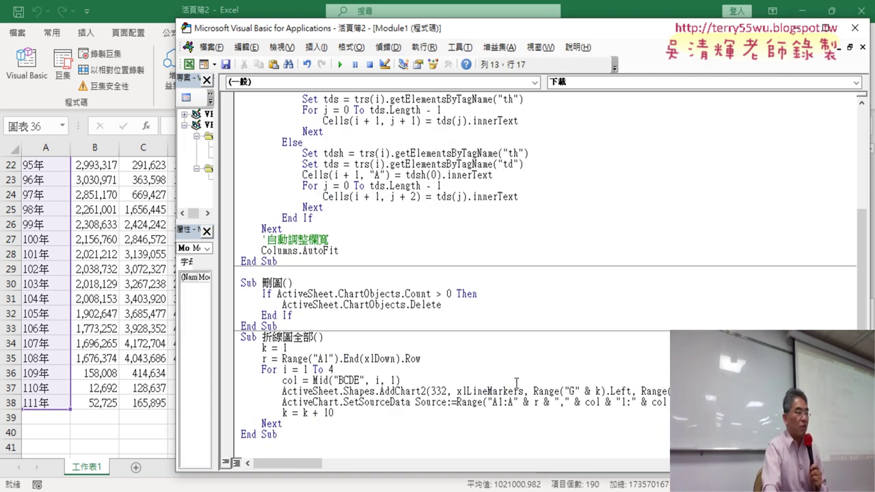
{"action": "left_click_drag", "start_coordinate": [420, 359], "coordinate": [283, 361]}
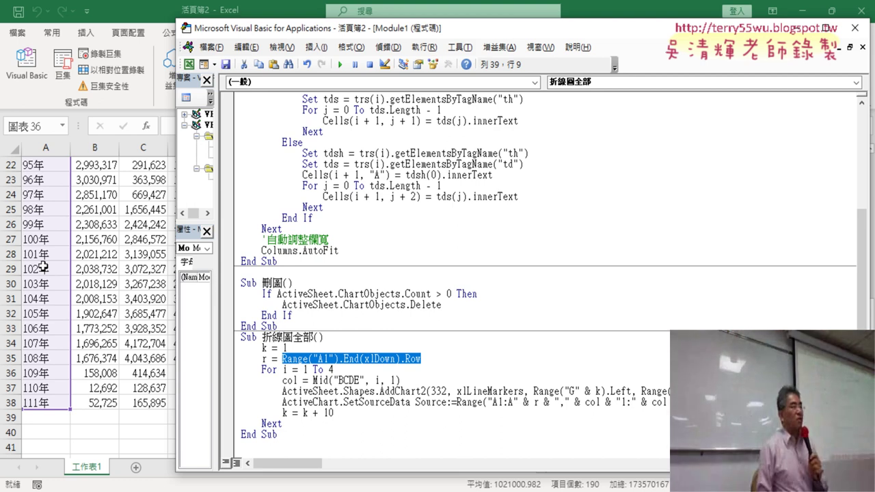
Compare the worksheet's 96年 data row with the code's last-row assignment and chart source range.
{"action": "left_click", "coordinate": [38, 184]}
{"action": "left_click_drag", "start_coordinate": [38, 184], "coordinate": [282, 183]}
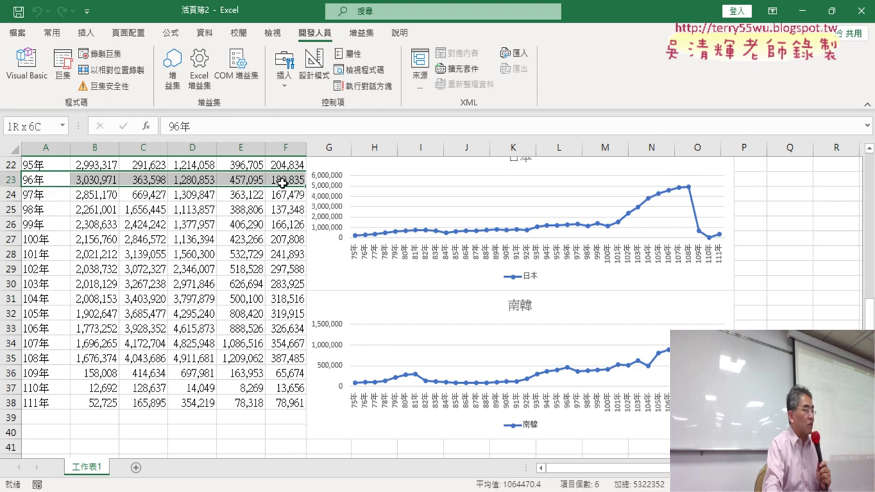
{"action": "key", "text": "alt+F11"}
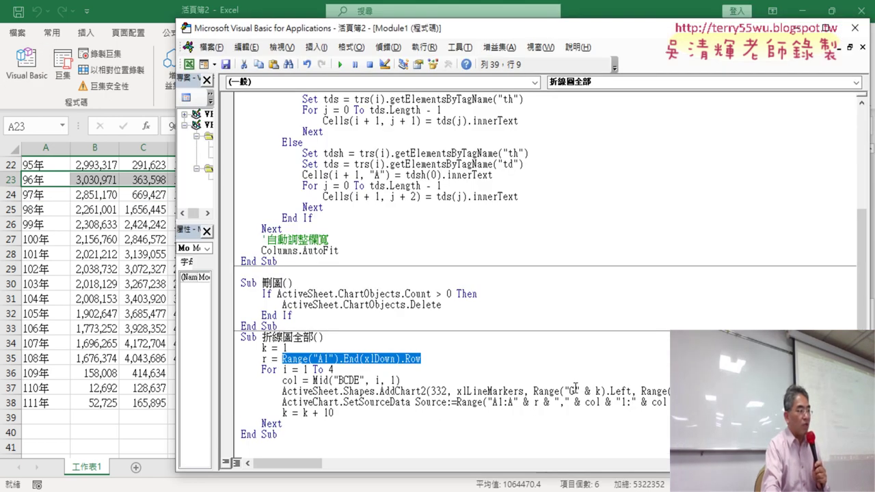
{"action": "left_click_drag", "start_coordinate": [262, 358], "coordinate": [428, 362]}
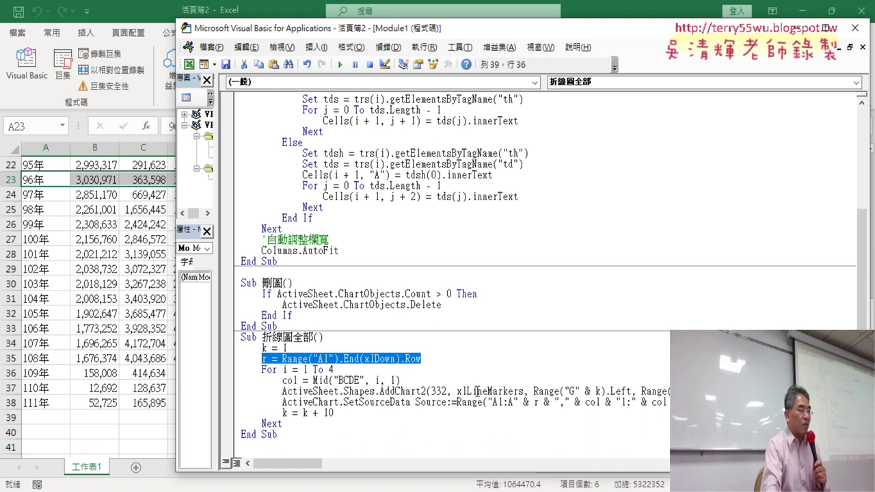
{"action": "left_click_drag", "start_coordinate": [513, 403], "coordinate": [547, 403]}
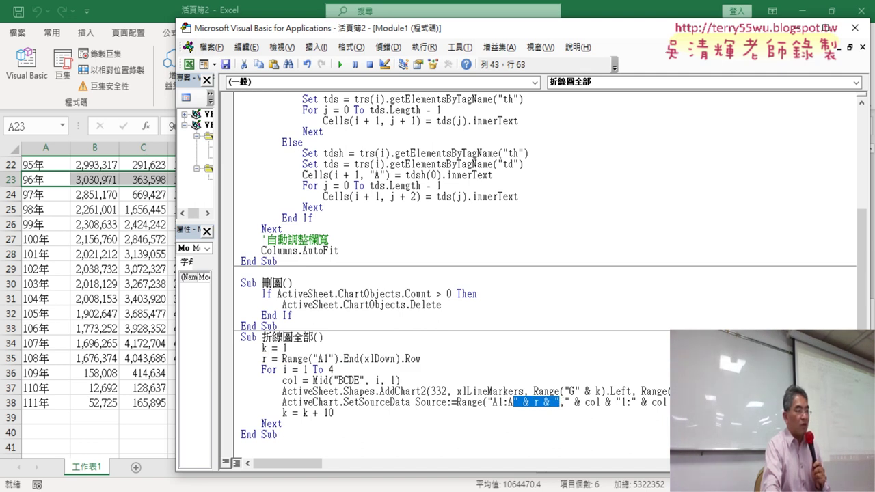
{"action": "key", "text": "End"}
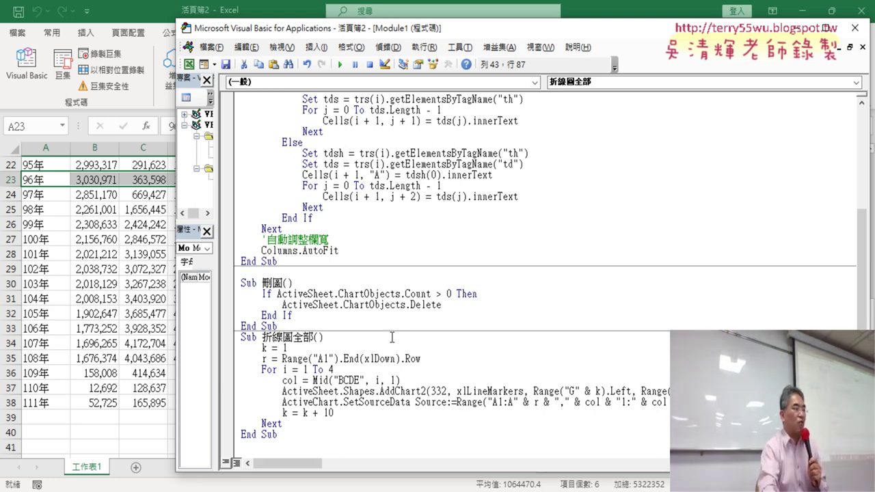
Return to the chart worksheet, then switch to the browser's statistics table.
{"action": "left_click", "coordinate": [112, 297]}
{"action": "scroll", "coordinate": [356, 295], "scroll_direction": "up", "scroll_amount": 4}
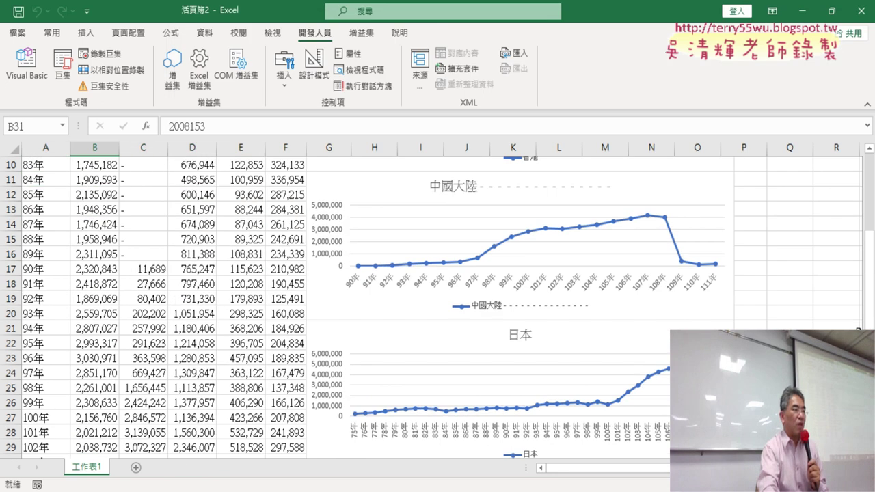
{"action": "scroll", "coordinate": [356, 295], "scroll_direction": "up", "scroll_amount": 3}
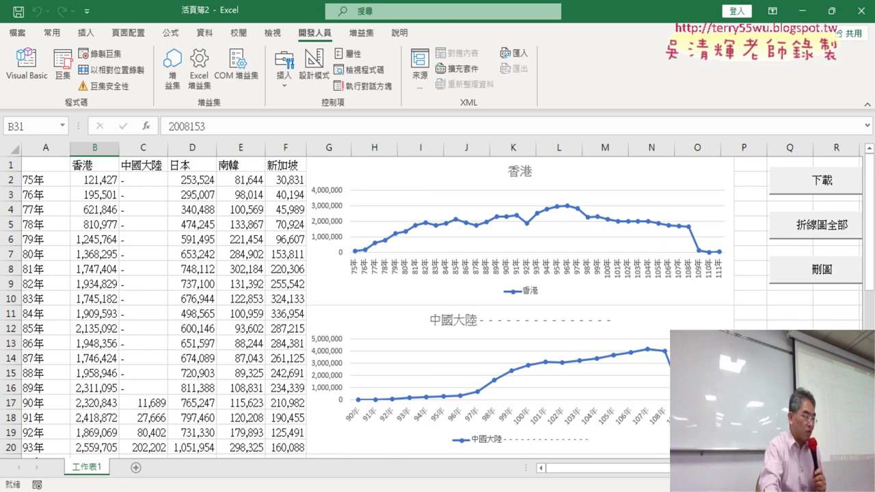
{"action": "key", "text": "alt+Tab"}
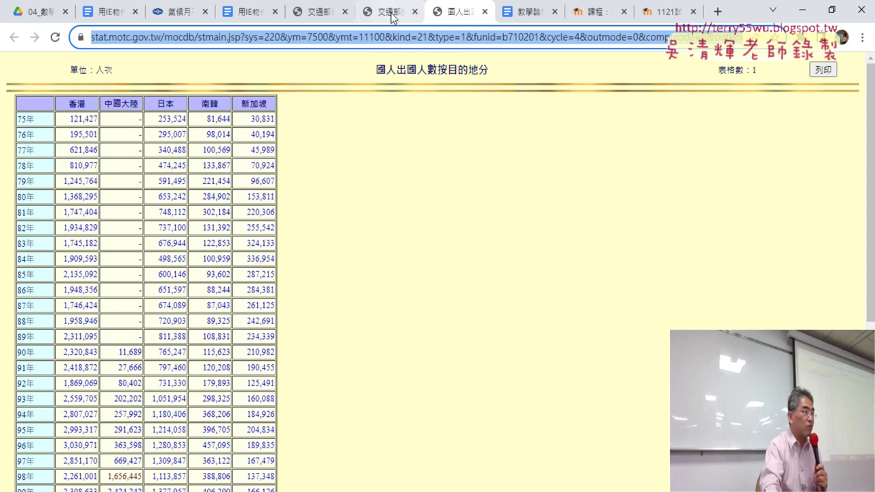
Go through the 交通部 tabs to the 國人出國人數按目的地分 form and review the five checked destinations.
{"action": "left_click", "coordinate": [388, 12]}
{"action": "left_click", "coordinate": [327, 12]}
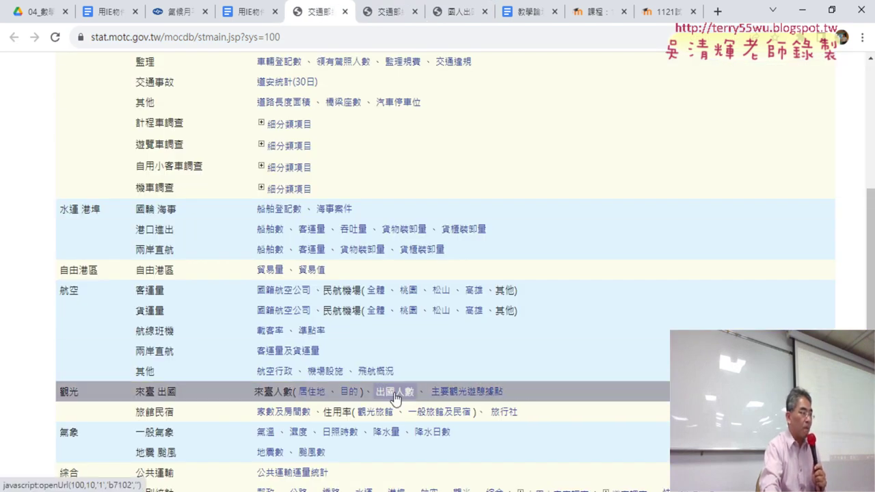
{"action": "left_click", "coordinate": [387, 13]}
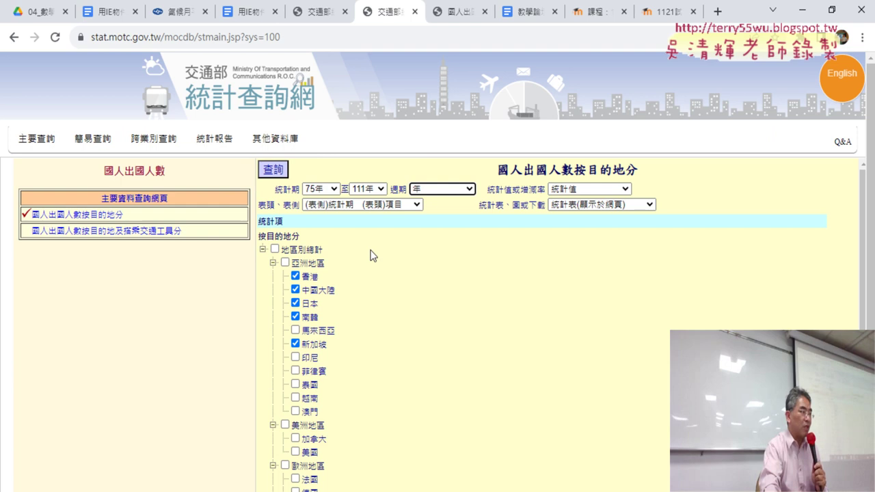
{"action": "scroll", "coordinate": [372, 255], "scroll_direction": "down", "scroll_amount": 2}
{"action": "scroll", "coordinate": [374, 260], "scroll_direction": "down", "scroll_amount": 1}
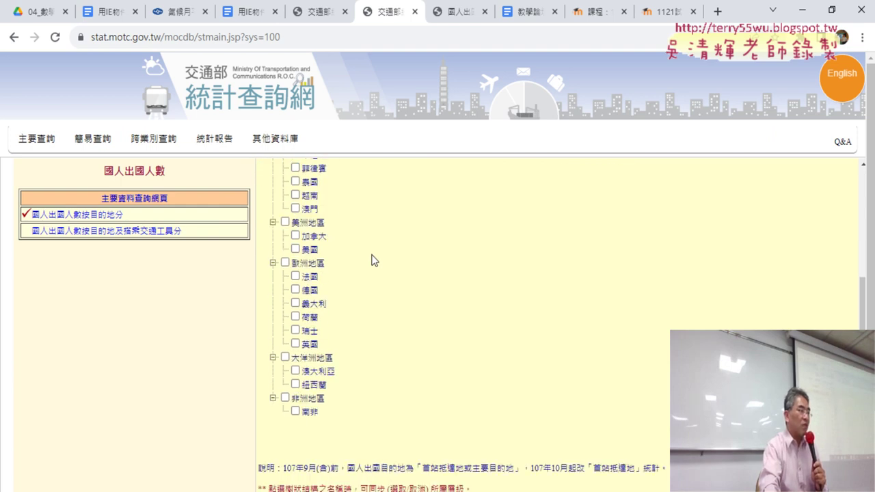
{"action": "scroll", "coordinate": [374, 260], "scroll_direction": "up", "scroll_amount": 2}
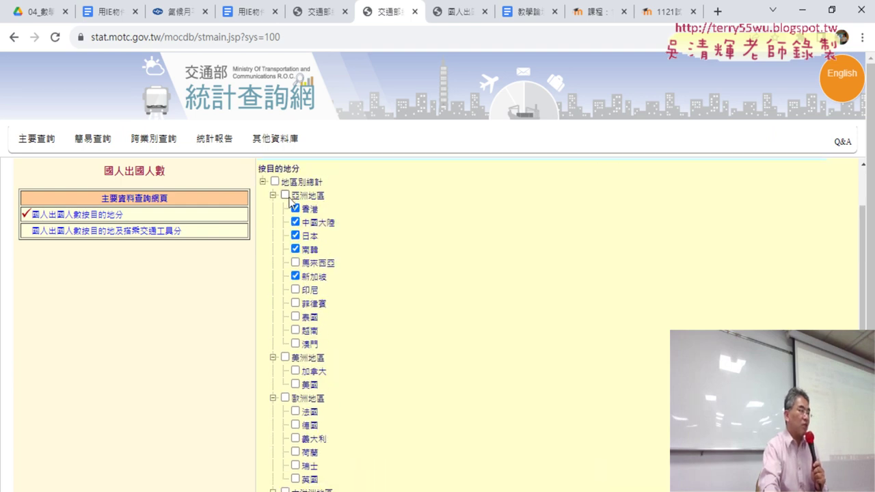
{"action": "scroll", "coordinate": [356, 297], "scroll_direction": "down", "scroll_amount": 2}
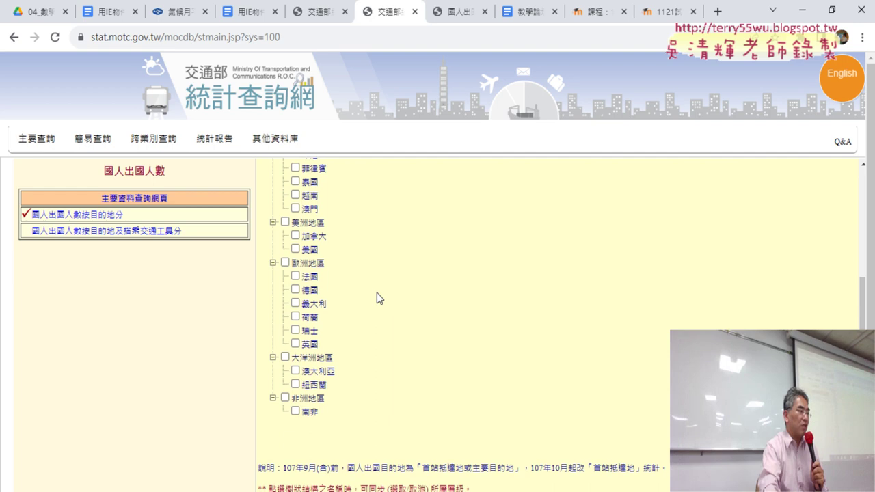
{"action": "scroll", "coordinate": [376, 294], "scroll_direction": "down", "scroll_amount": 1}
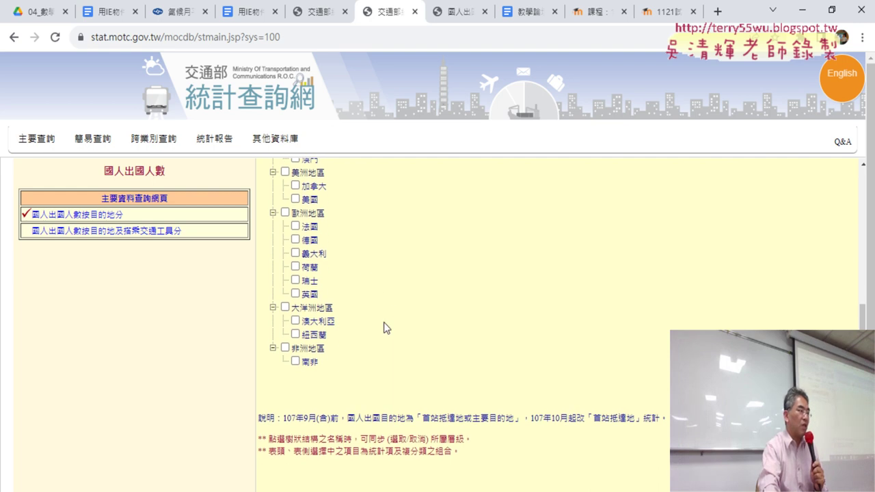
{"action": "scroll", "coordinate": [392, 313], "scroll_direction": "up", "scroll_amount": 4}
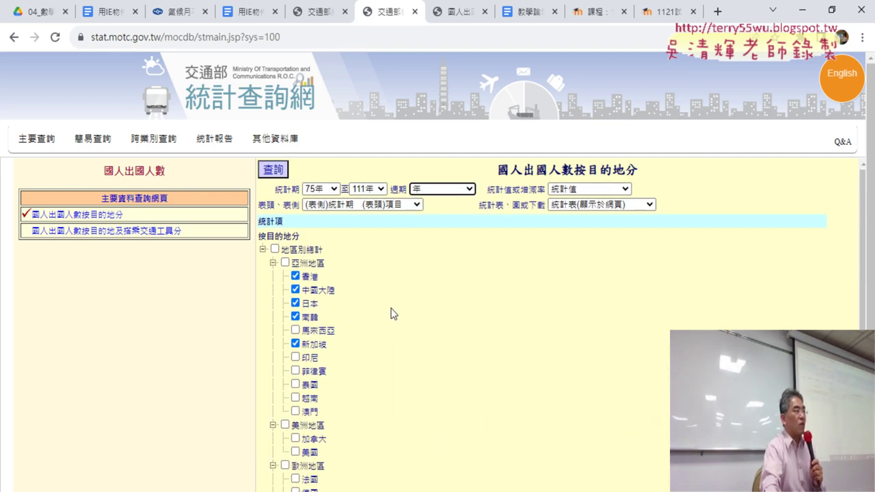
Switch the query's reporting period to monthly figures.
{"action": "left_click", "coordinate": [462, 194]}
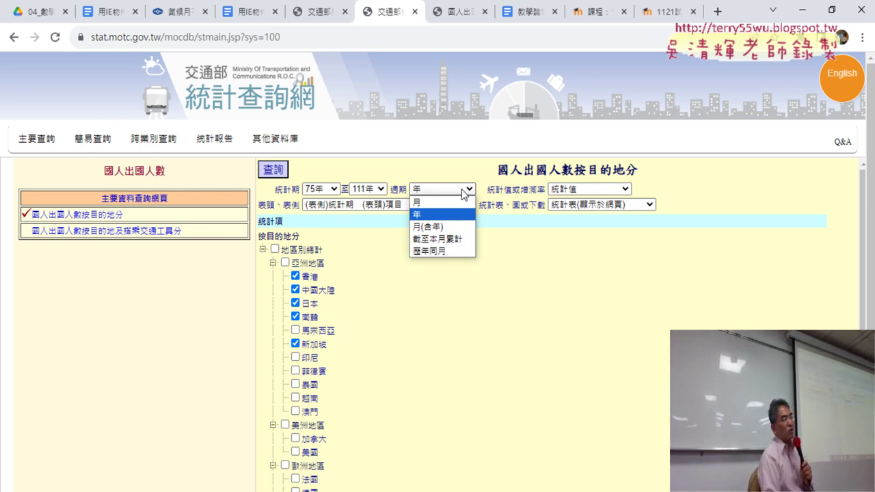
{"action": "left_click", "coordinate": [421, 202]}
{"action": "left_click", "coordinate": [395, 191]}
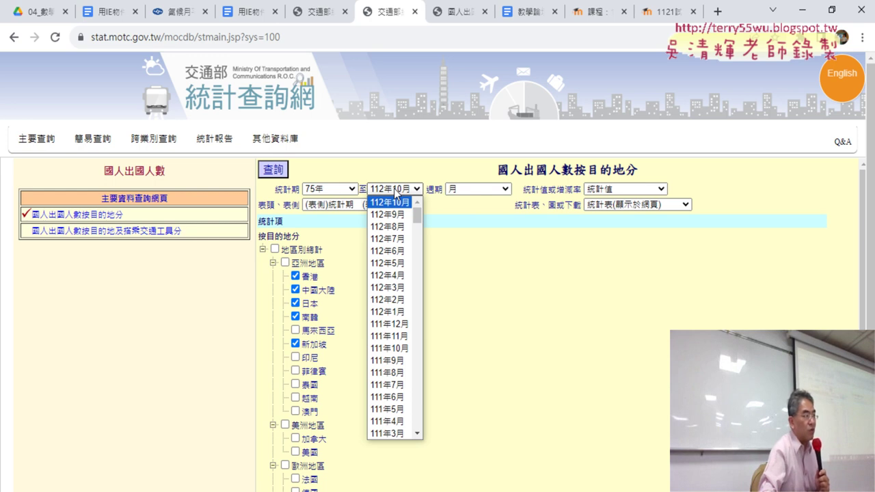
{"action": "left_click", "coordinate": [482, 189]}
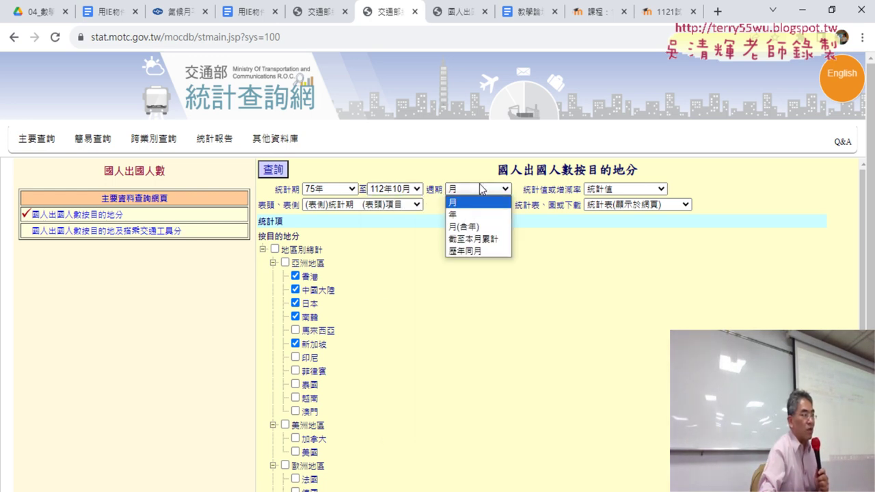
Set the period to 111年1月 through 112年10月 and run the query.
{"action": "left_click", "coordinate": [351, 189]}
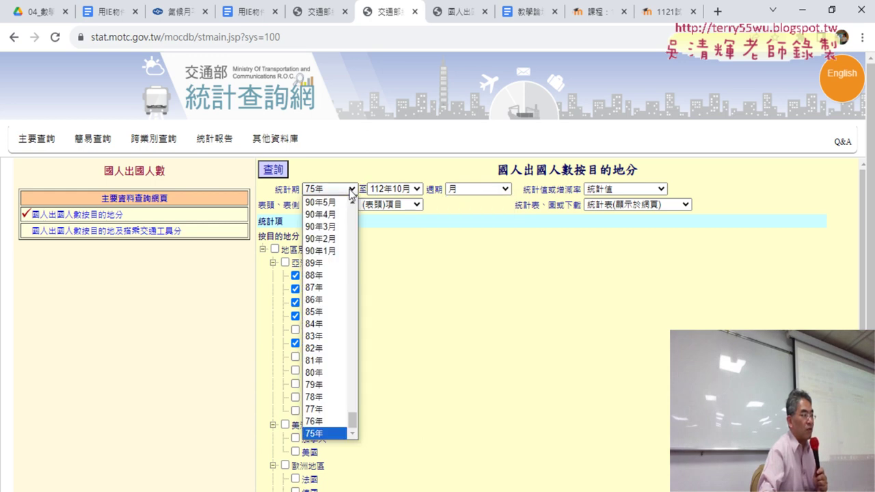
{"action": "mouse_move", "coordinate": [352, 421]}
{"action": "left_mouse_down"}
{"action": "mouse_move", "coordinate": [384, 195]}
{"action": "mouse_move", "coordinate": [385, 217]}
{"action": "left_mouse_up"}
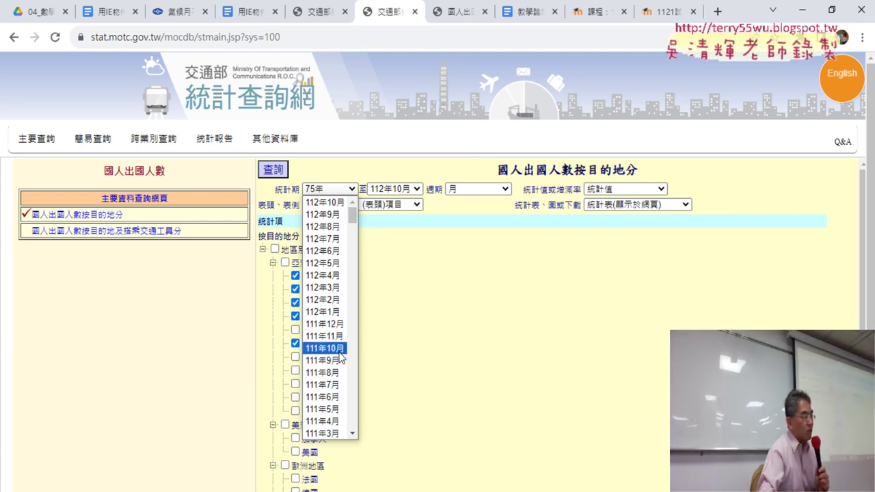
{"action": "left_click", "coordinate": [352, 433]}
{"action": "left_click", "coordinate": [352, 433]}
{"action": "left_click", "coordinate": [335, 404]}
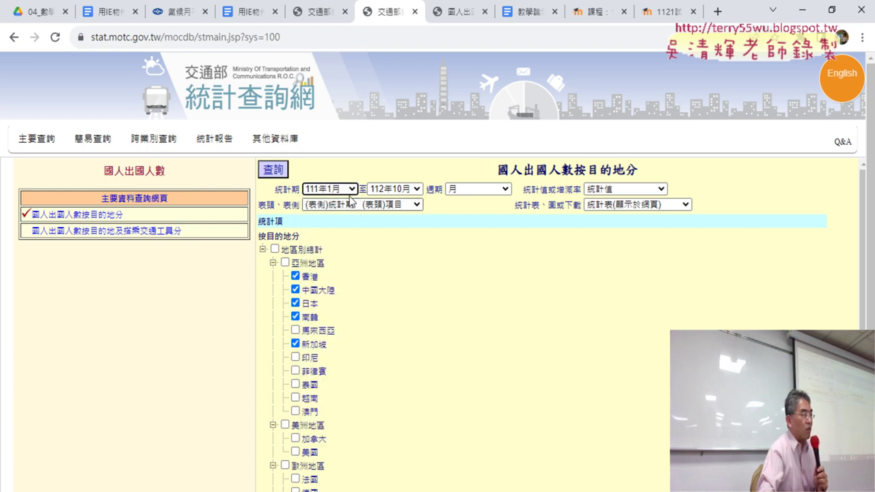
{"action": "left_click", "coordinate": [395, 190]}
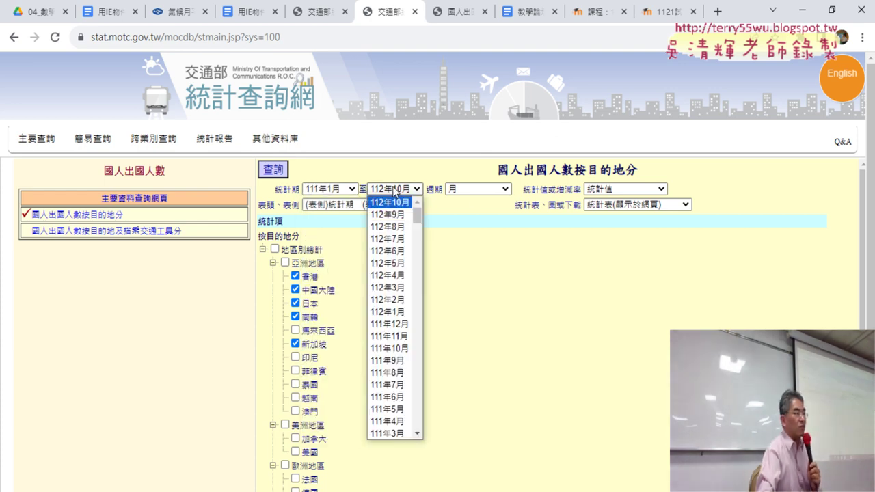
{"action": "left_click", "coordinate": [286, 172]}
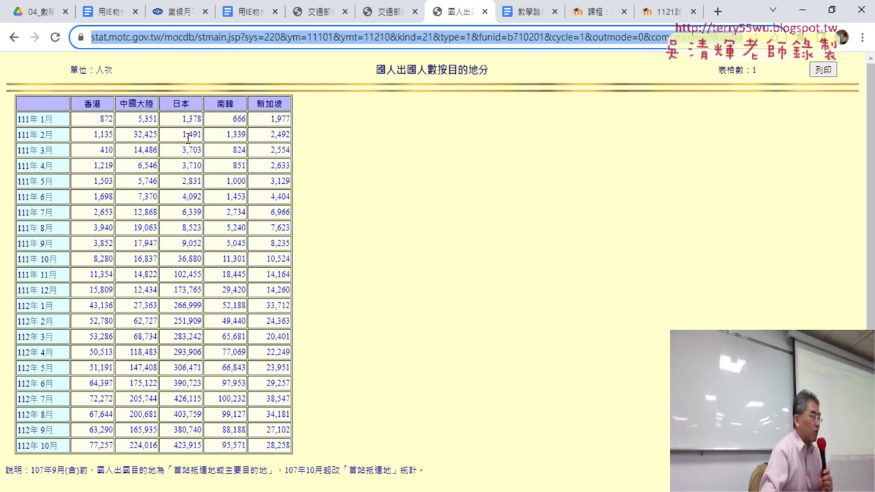
Copy the monthly results page address and switch to the VBA editor.
{"action": "double_click", "coordinate": [179, 273]}
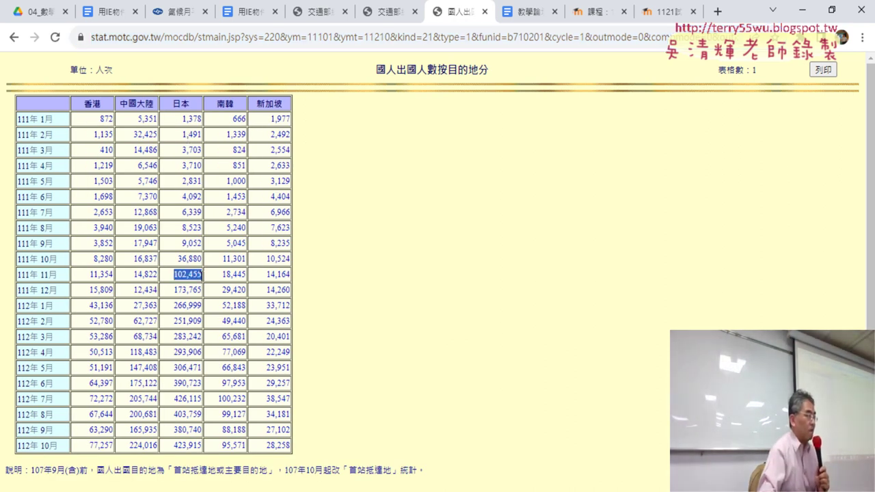
{"action": "left_click", "coordinate": [297, 36]}
{"action": "right_click", "coordinate": [296, 37]}
{"action": "left_click", "coordinate": [339, 127]}
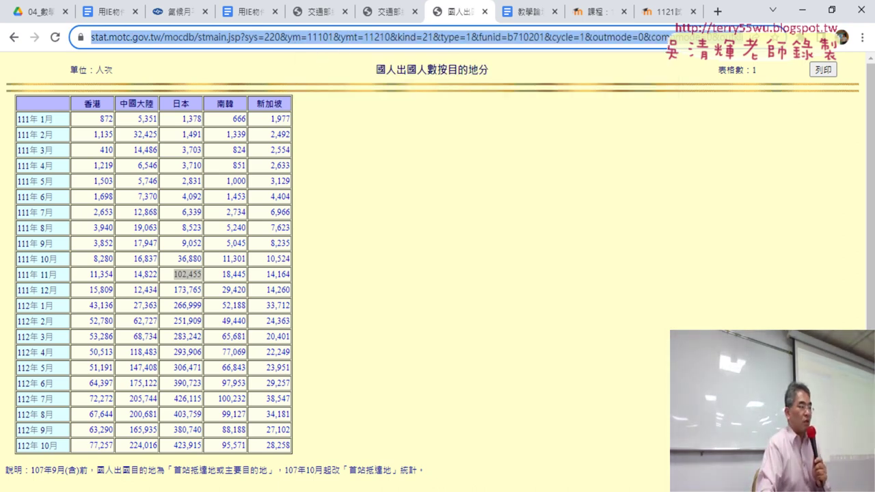
{"action": "left_click", "coordinate": [547, 444]}
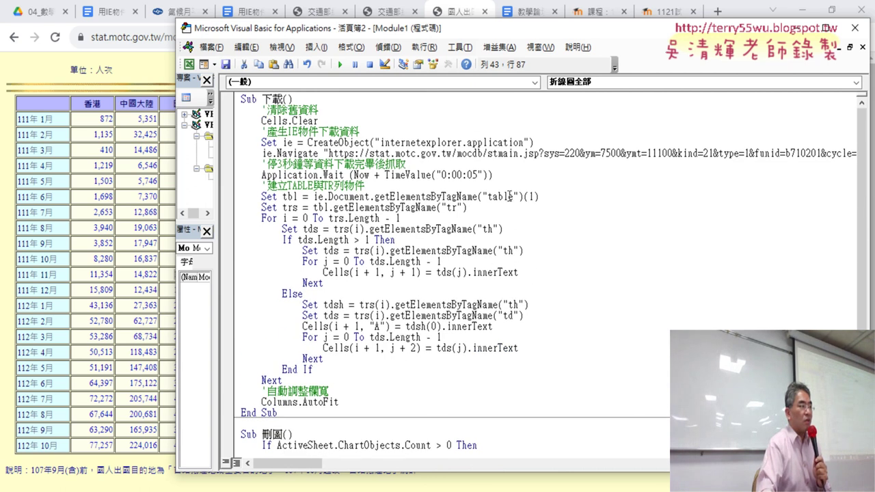
Paste the 111年1月–112年10月 address into the 下載 macro's ie.Navigate line and run the macro.
{"action": "left_click_drag", "start_coordinate": [328, 153], "coordinate": [864, 155]}
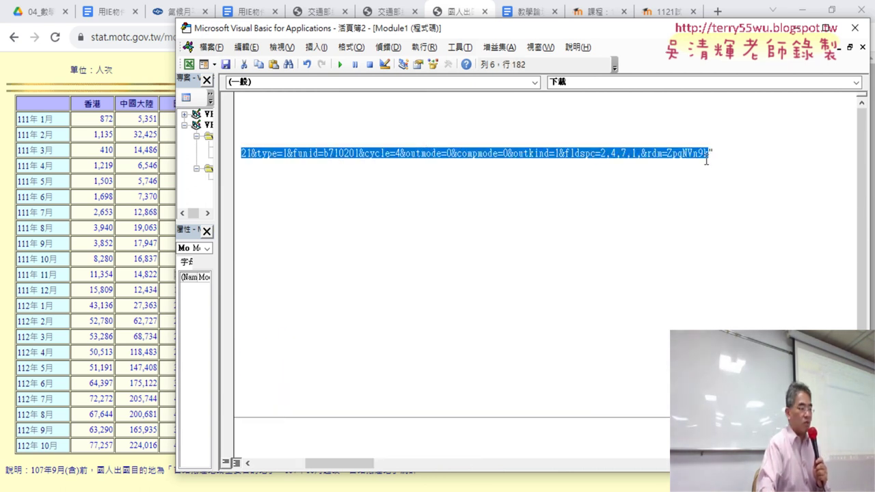
{"action": "key", "text": "Delete"}
{"action": "key", "text": "ctrl+v"}
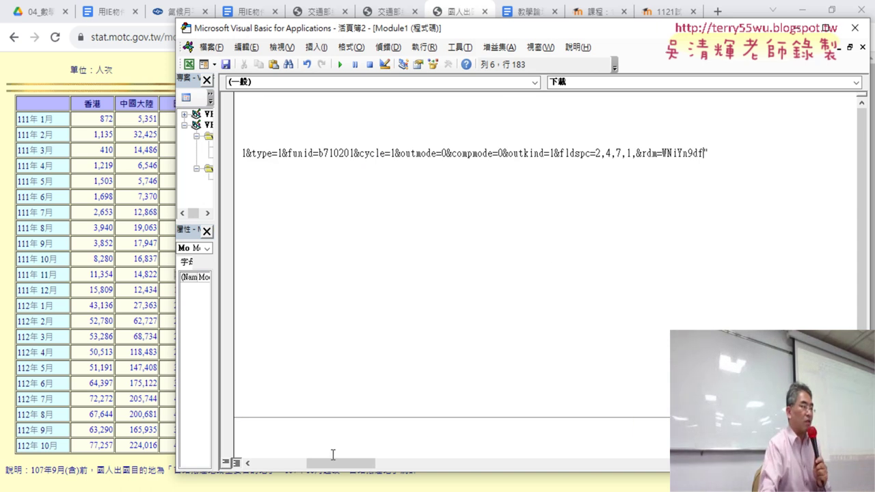
{"action": "left_click_drag", "start_coordinate": [334, 464], "coordinate": [281, 464]}
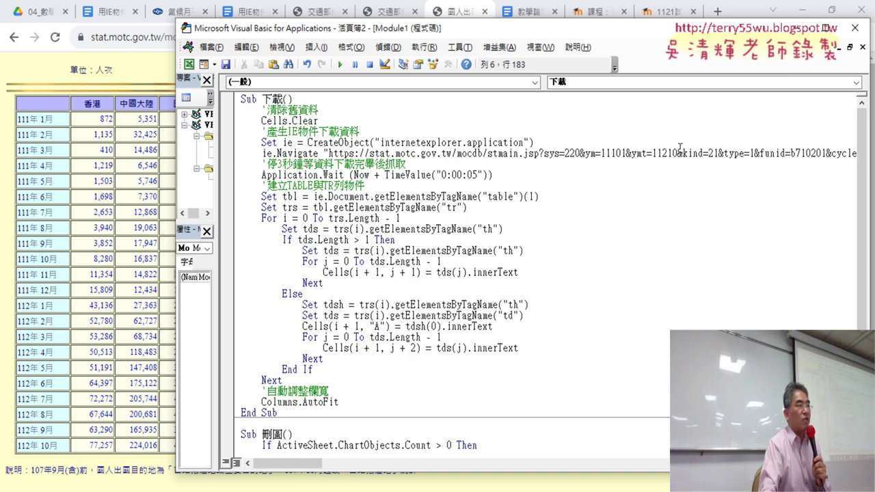
{"action": "left_click", "coordinate": [792, 11]}
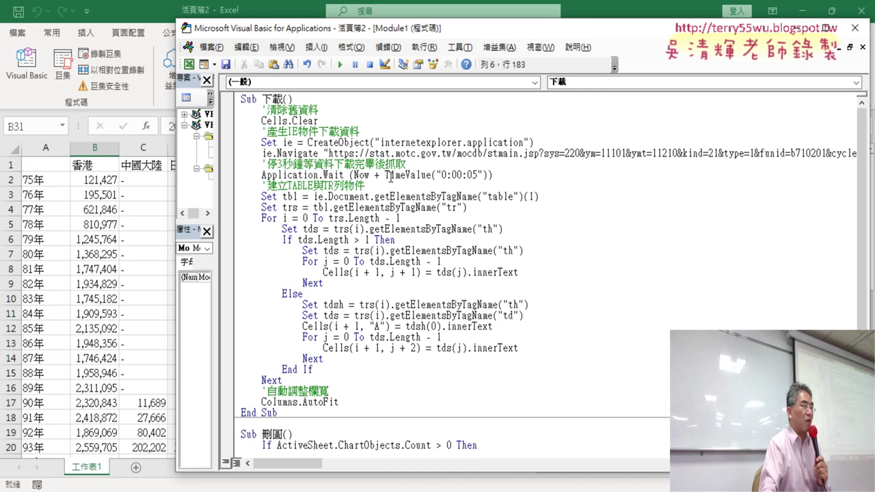
{"action": "left_click", "coordinate": [340, 65]}
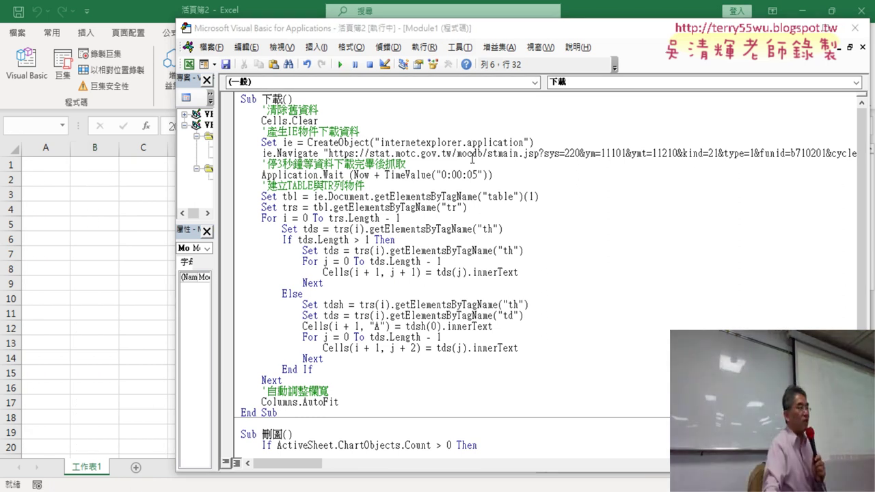
On the data worksheet, delete the old charts and review the redrawn per-destination line charts.
{"action": "left_click", "coordinate": [103, 270]}
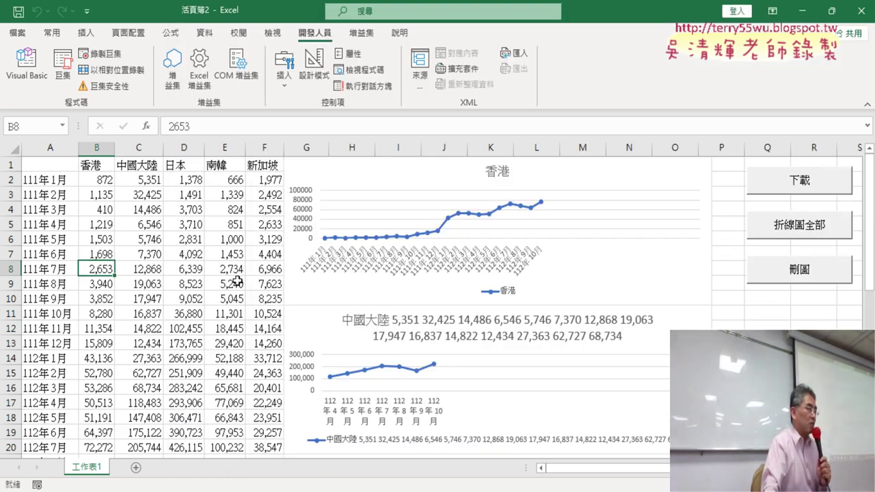
{"action": "left_click", "coordinate": [819, 277]}
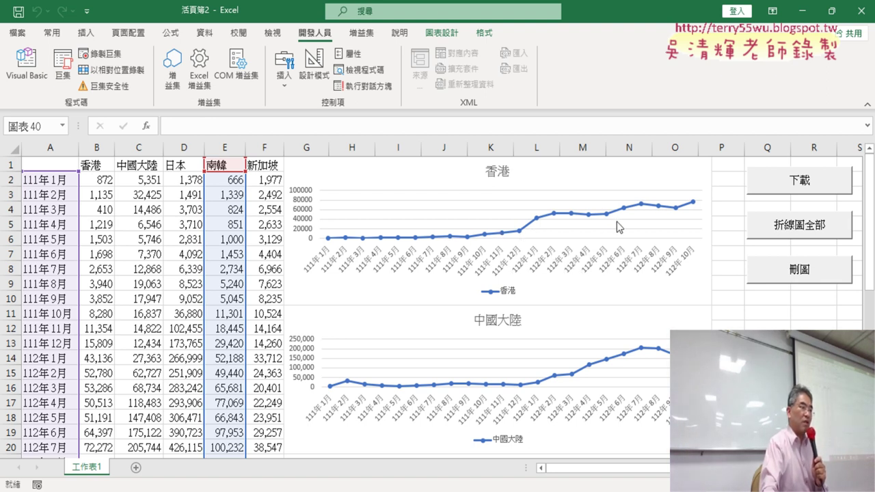
{"action": "scroll", "coordinate": [519, 356], "scroll_direction": "down", "scroll_amount": 1}
{"action": "scroll", "coordinate": [506, 349], "scroll_direction": "down", "scroll_amount": 1}
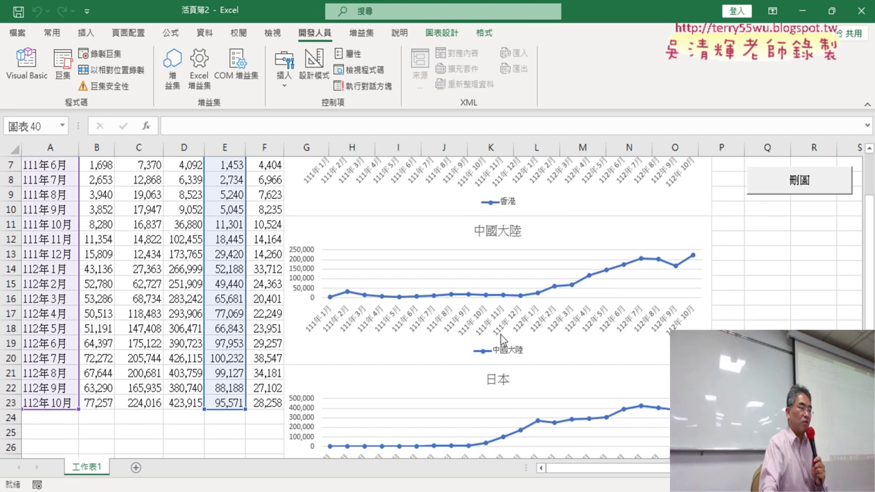
{"action": "scroll", "coordinate": [751, 286], "scroll_direction": "down", "scroll_amount": 1}
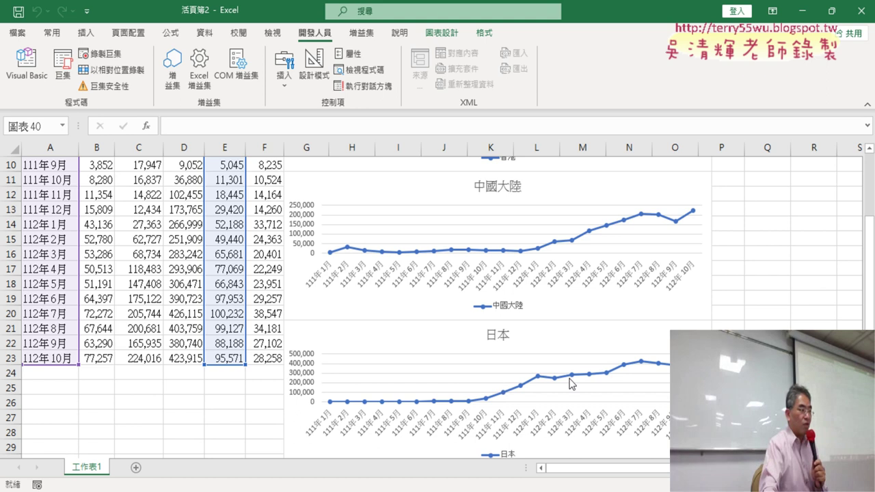
{"action": "mouse_move", "coordinate": [570, 375]}
{"action": "scroll", "coordinate": [566, 380], "scroll_direction": "up", "scroll_amount": 1}
{"action": "scroll", "coordinate": [565, 378], "scroll_direction": "up", "scroll_amount": 1}
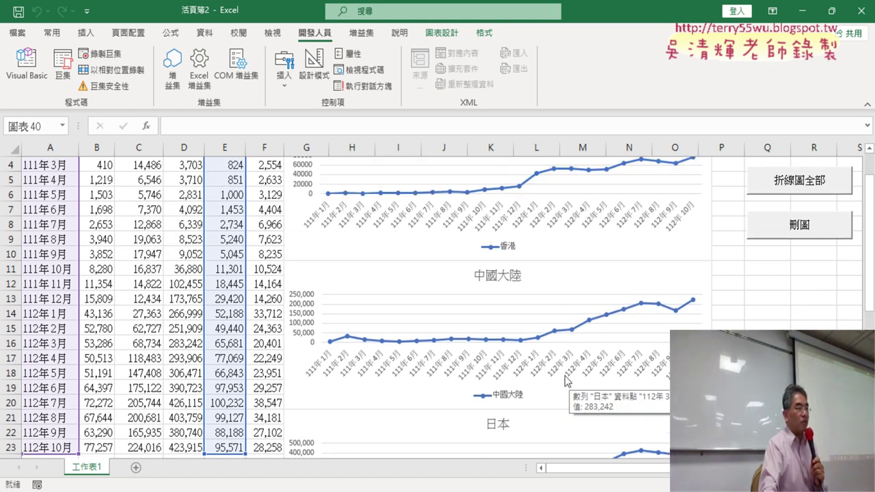
{"action": "scroll", "coordinate": [532, 365], "scroll_direction": "up", "scroll_amount": 1}
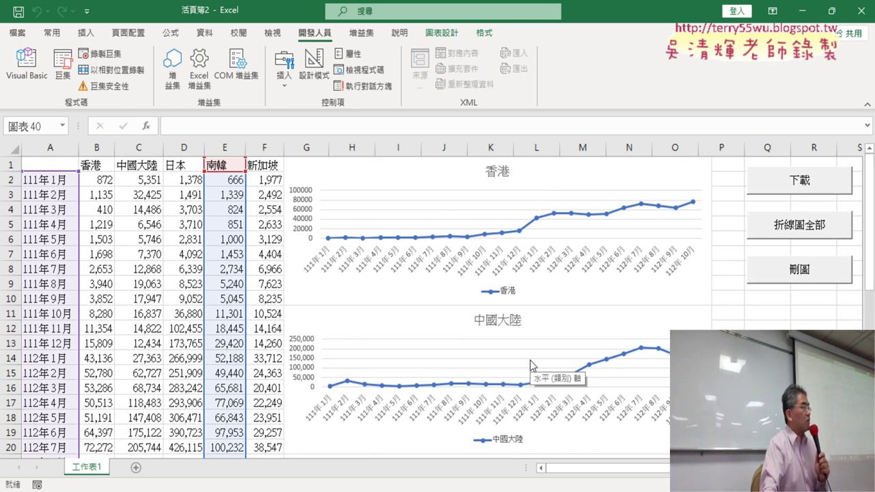
{"action": "scroll", "coordinate": [529, 362], "scroll_direction": "down", "scroll_amount": 1}
{"action": "scroll", "coordinate": [525, 360], "scroll_direction": "down", "scroll_amount": 1}
{"action": "scroll", "coordinate": [512, 365], "scroll_direction": "down", "scroll_amount": 1}
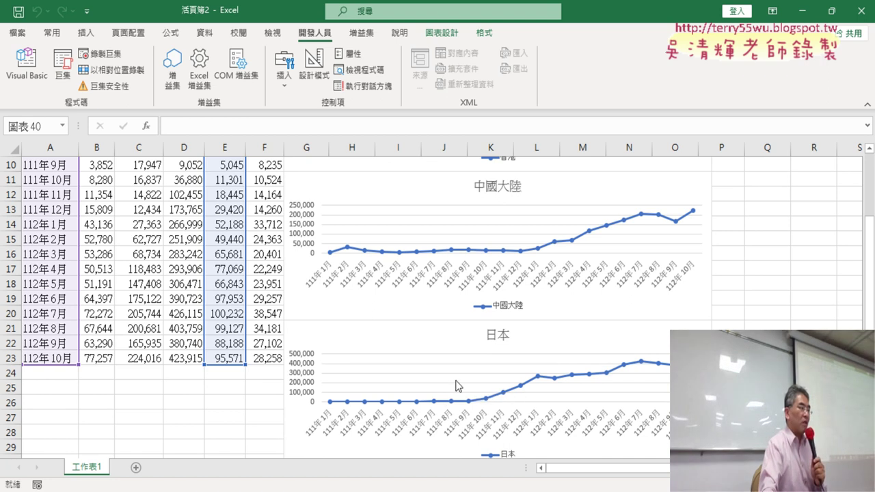
{"action": "scroll", "coordinate": [459, 360], "scroll_direction": "down", "scroll_amount": 2}
{"action": "scroll", "coordinate": [459, 360], "scroll_direction": "down", "scroll_amount": 1}
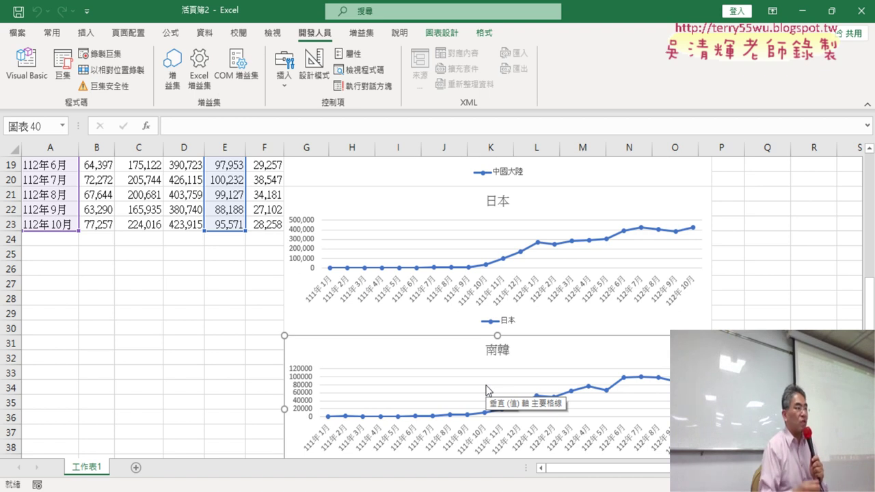
{"action": "scroll", "coordinate": [487, 390], "scroll_direction": "up", "scroll_amount": 1}
{"action": "scroll", "coordinate": [487, 389], "scroll_direction": "up", "scroll_amount": 1}
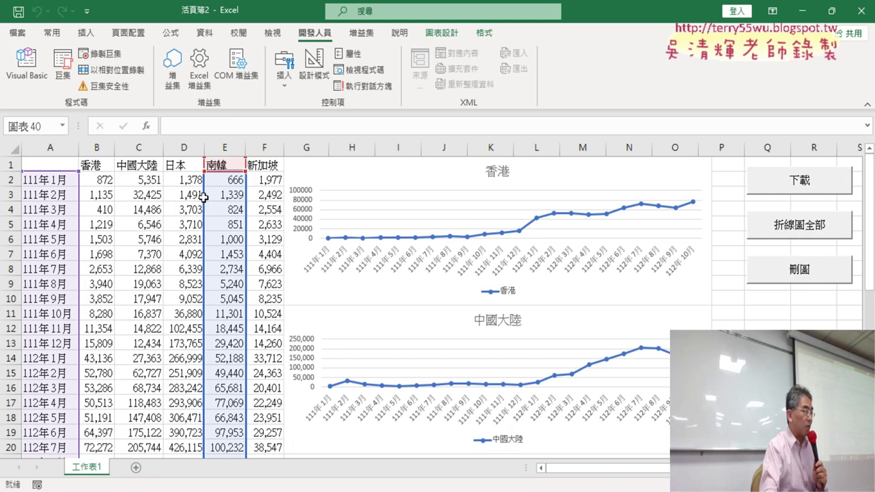
Check the 112年10月 values in row 23 for 中國大陸, 日本, 南韓 and 新加坡.
{"action": "left_click", "coordinate": [177, 316]}
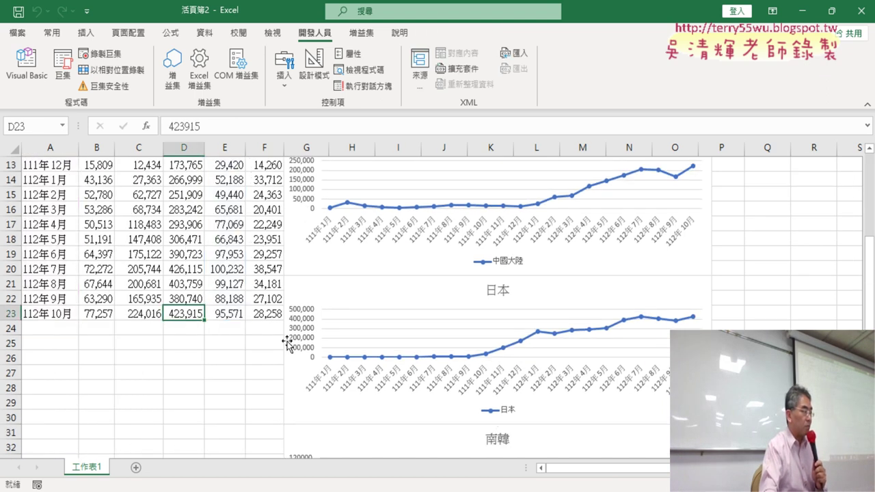
{"action": "left_click", "coordinate": [144, 319]}
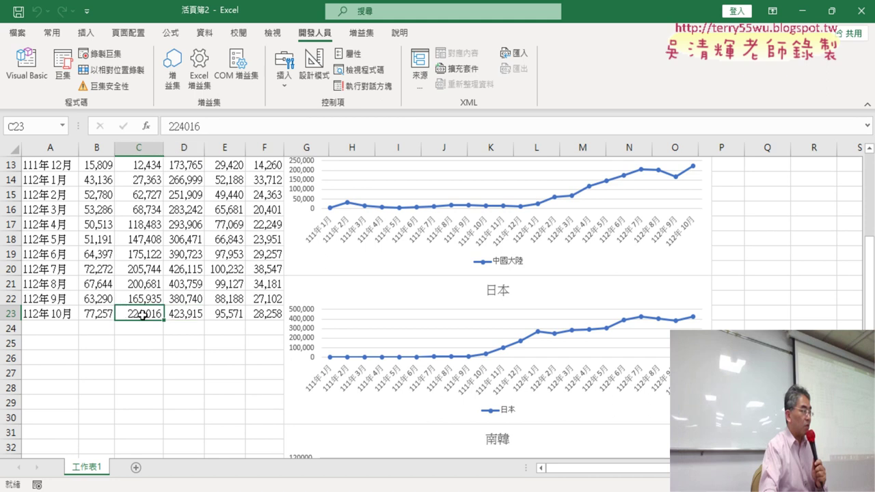
{"action": "left_click", "coordinate": [191, 319]}
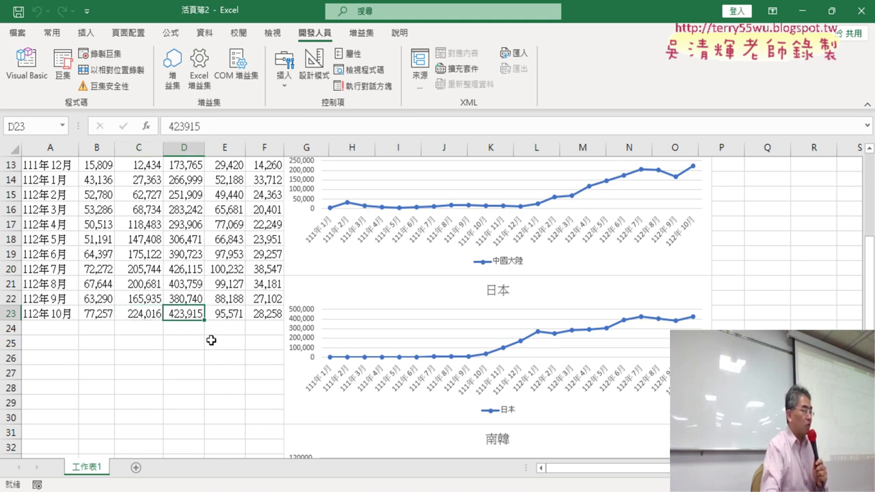
{"action": "left_click", "coordinate": [227, 315]}
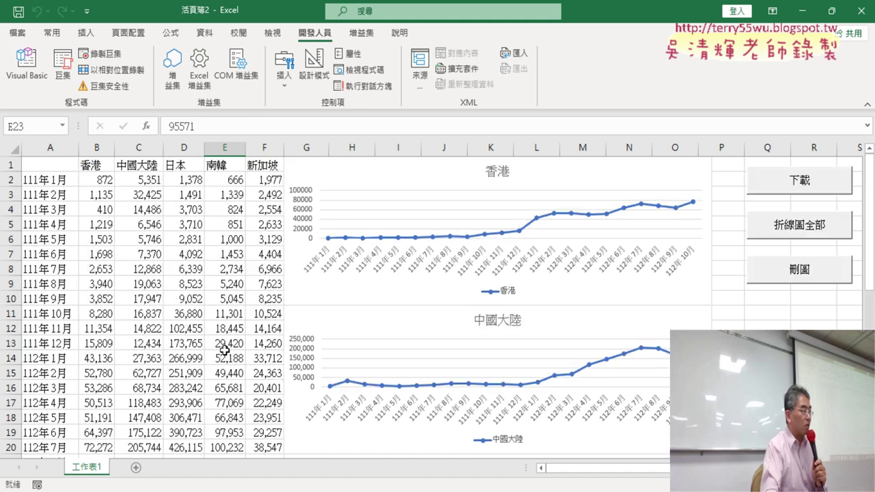
{"action": "left_click", "coordinate": [262, 316]}
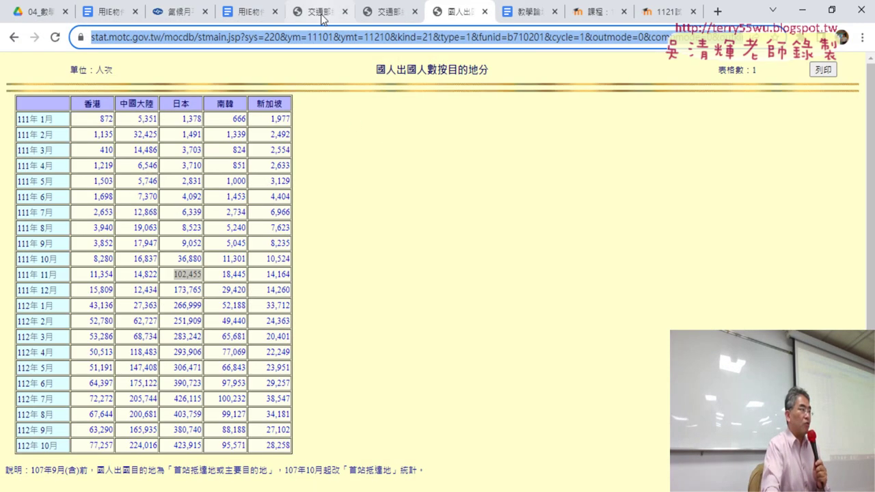
Return to the 國人出國人數按目的地分 query form and circle the 月 option in the 週期 list.
{"action": "left_click", "coordinate": [319, 11]}
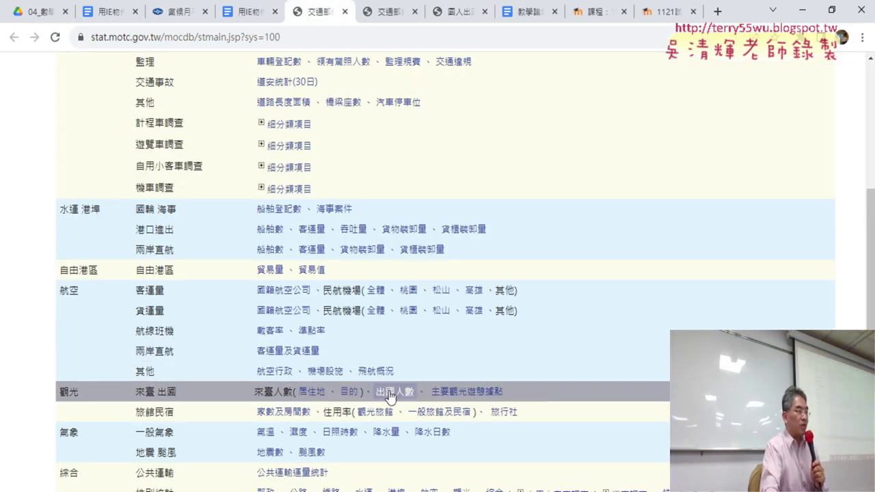
{"action": "left_click", "coordinate": [374, 11]}
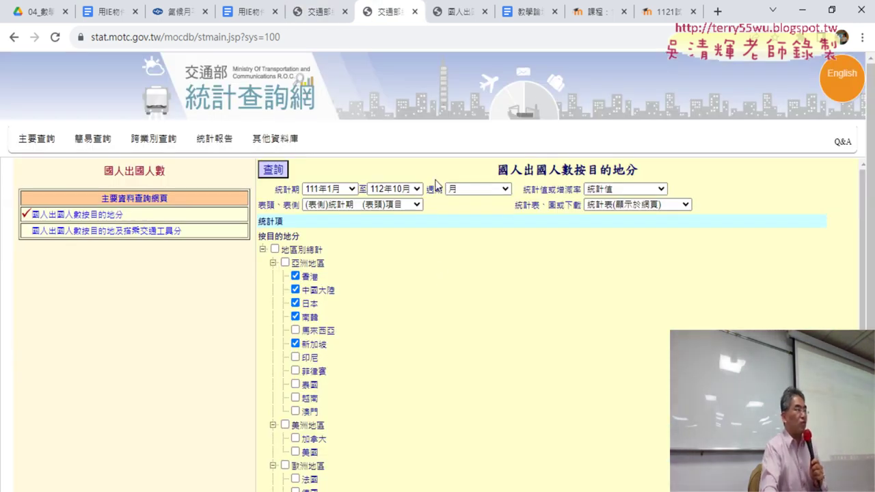
{"action": "left_click", "coordinate": [495, 192]}
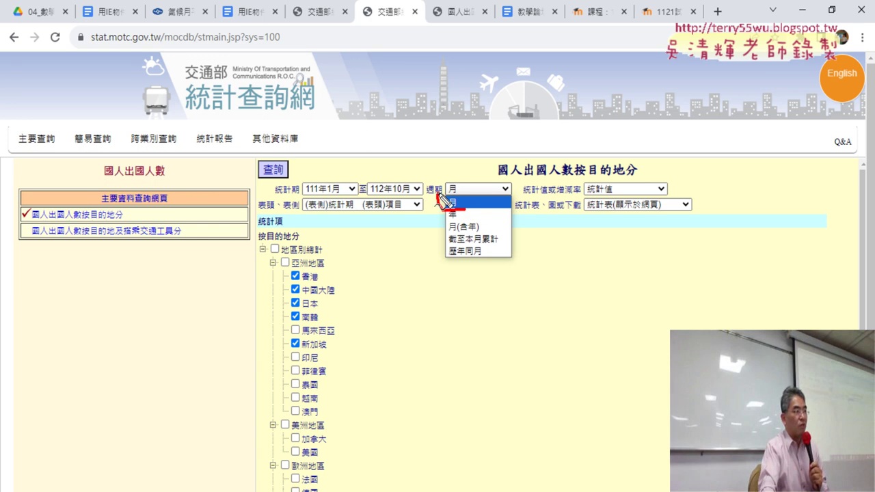
{"action": "left_click_drag", "start_coordinate": [443, 191], "coordinate": [467, 205]}
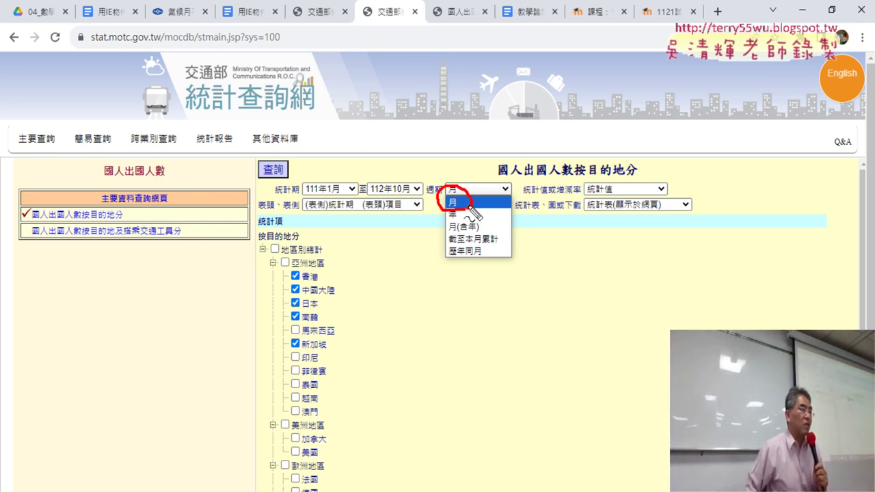